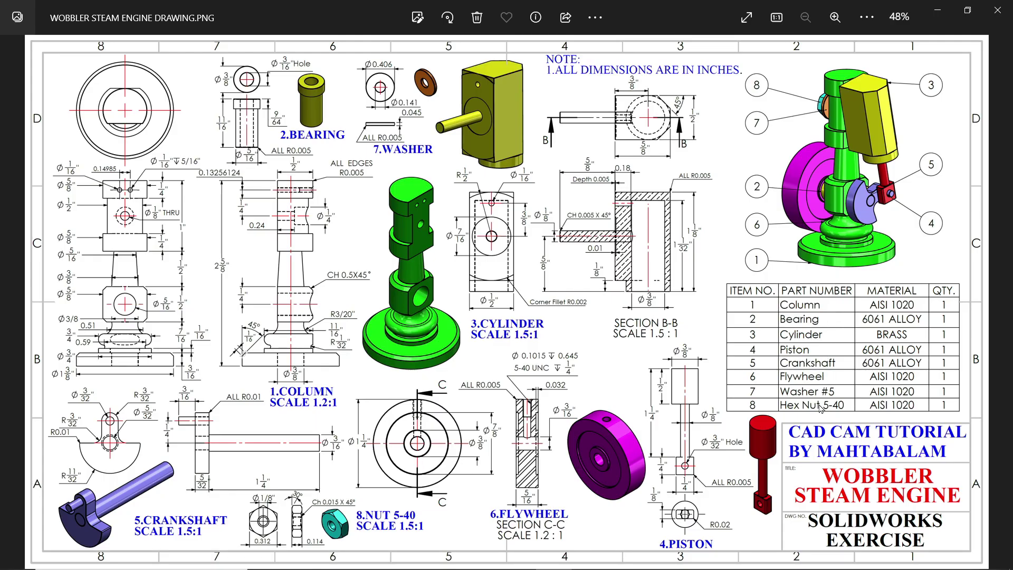
# - Zoom and pan the Wobbler Steam Engine drawing until the 7.WASHER detail and its dimensions fill the view
pyautogui.scroll(3, 864, 420)
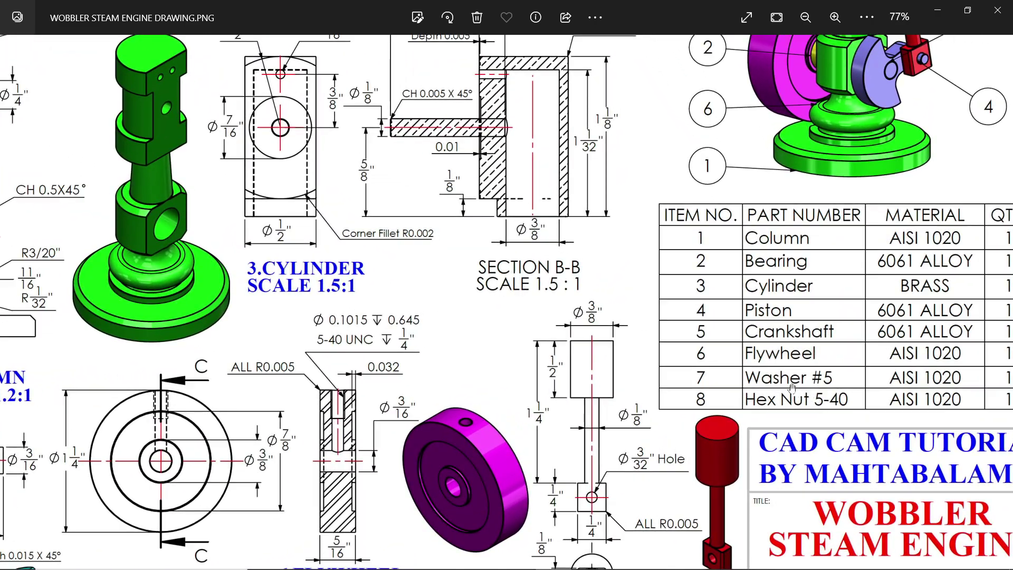
pyautogui.moveTo(923, 393); pyautogui.dragTo(834, 386)
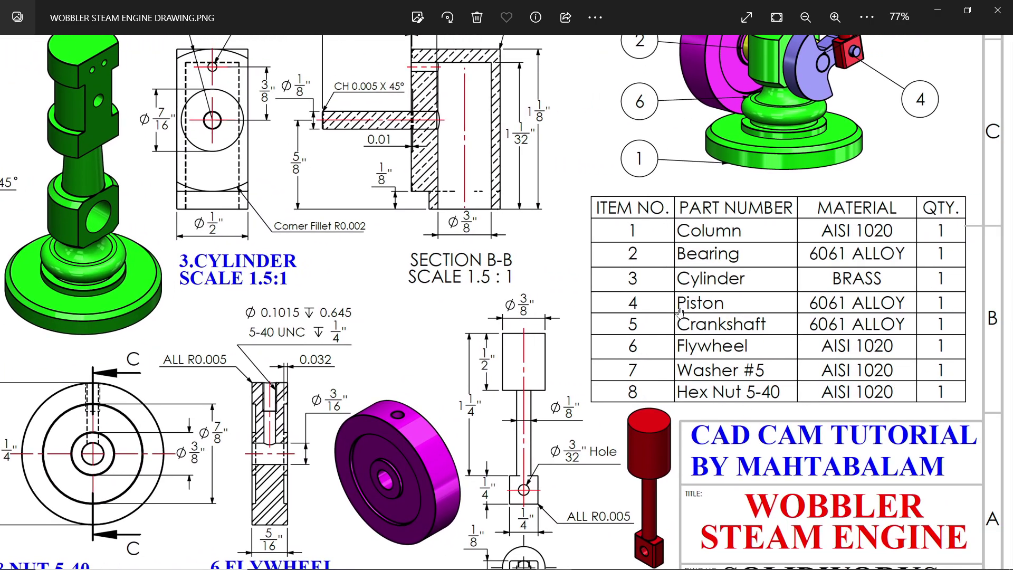
pyautogui.moveTo(663, 309)
pyautogui.mouseDown()
pyautogui.moveTo(831, 267)
pyautogui.moveTo(867, 463)
pyautogui.mouseUp()
pyautogui.moveTo(418, 329); pyautogui.dragTo(752, 408)
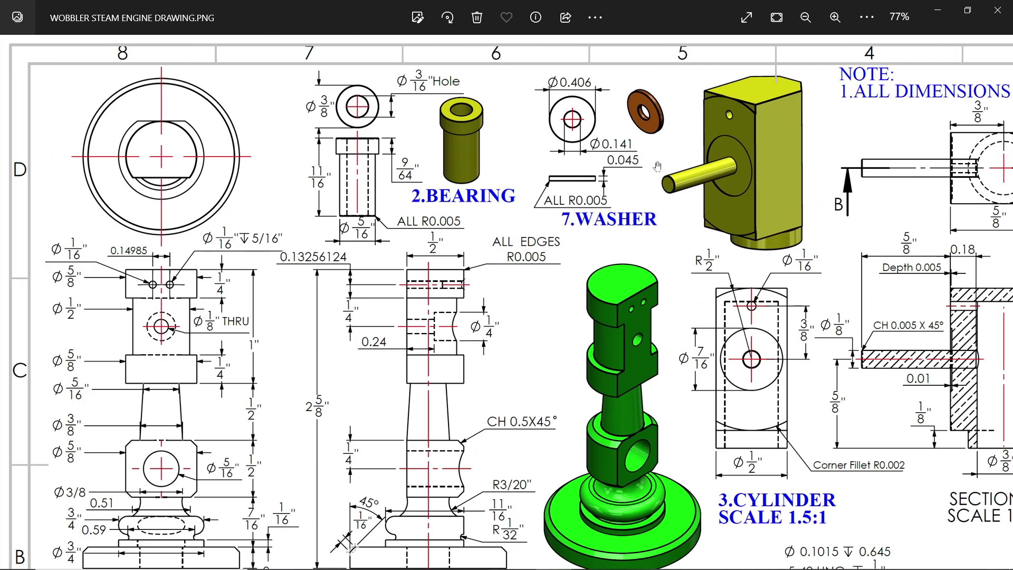
pyautogui.scroll(3, 581, 57)
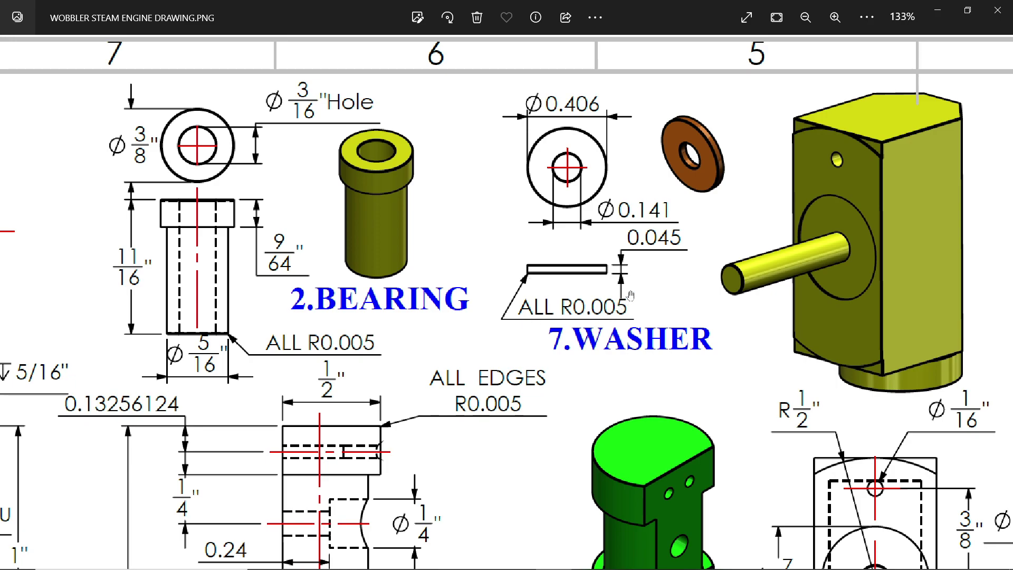
# - Set the part's document units to IPS, with lengths shown as fractions to 1/8 inch instead of decimals
pyautogui.click(938, 10)
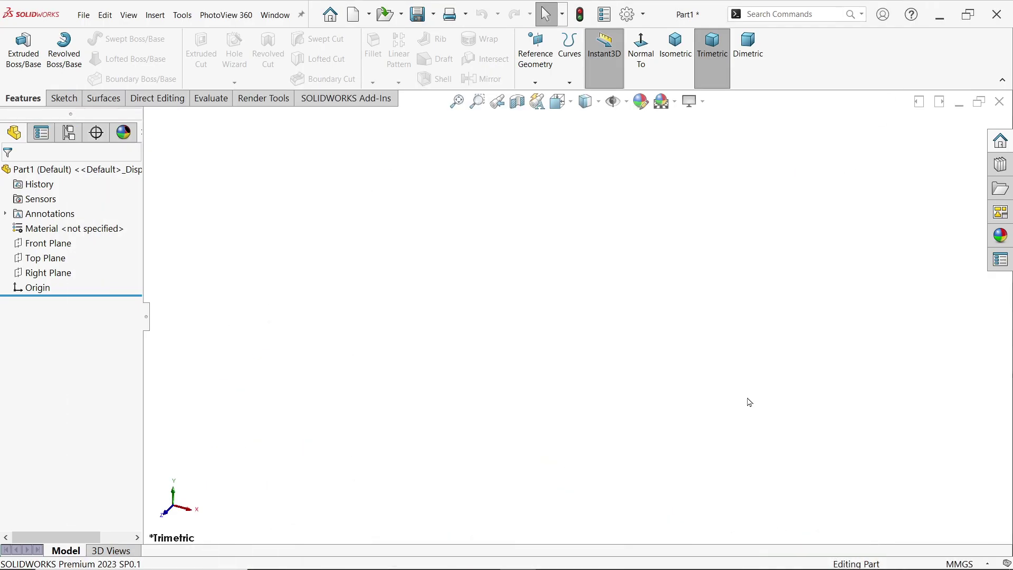
pyautogui.click(961, 563)
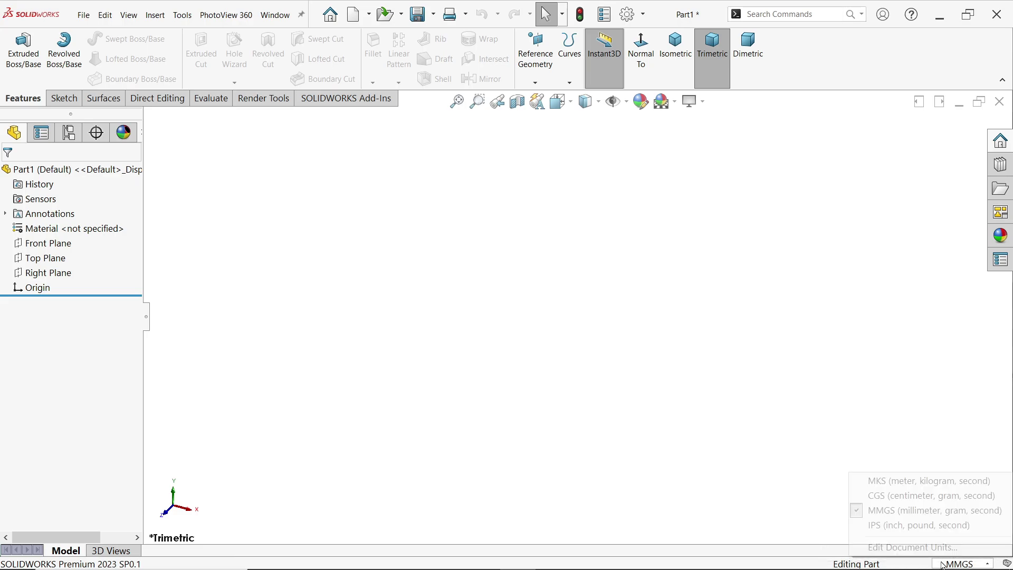
pyautogui.click(898, 549)
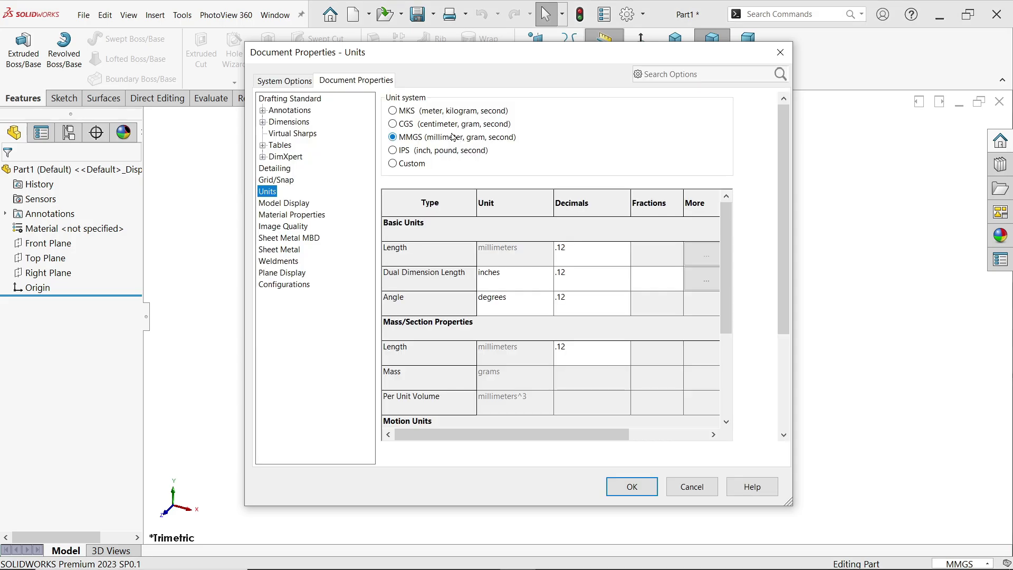
pyautogui.click(404, 152)
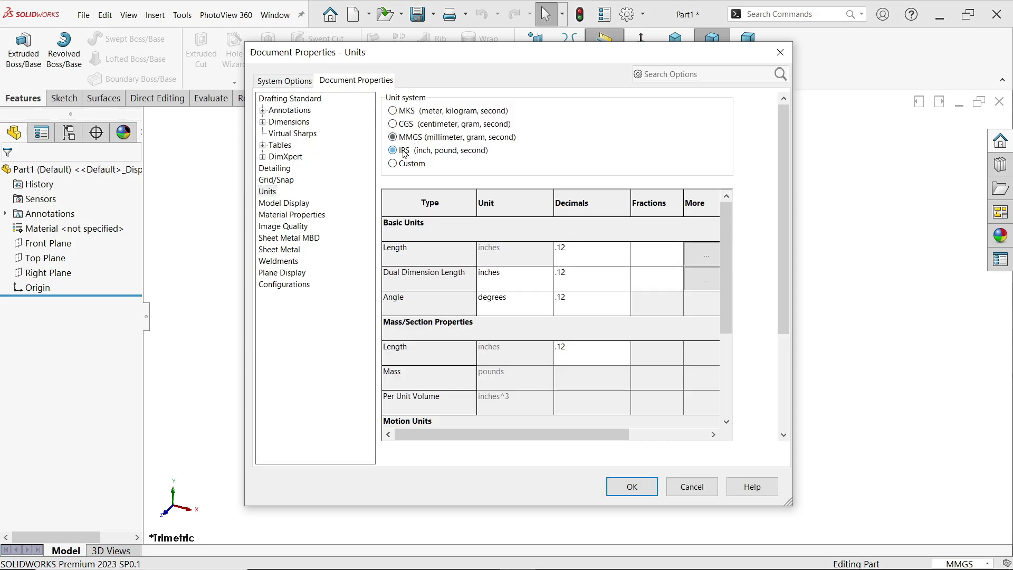
pyautogui.click(657, 254)
pyautogui.moveTo(664, 249); pyautogui.dragTo(647, 248)
pyautogui.click(632, 486)
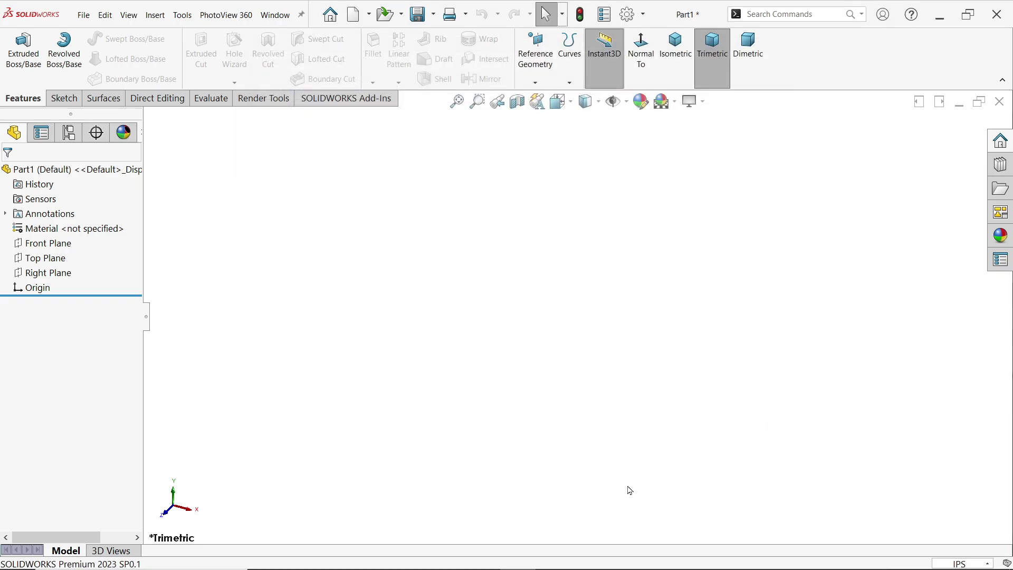
# - Start a sketch on the Top Plane and draw an outer and an inner circle centred on the origin
pyautogui.click(64, 262)
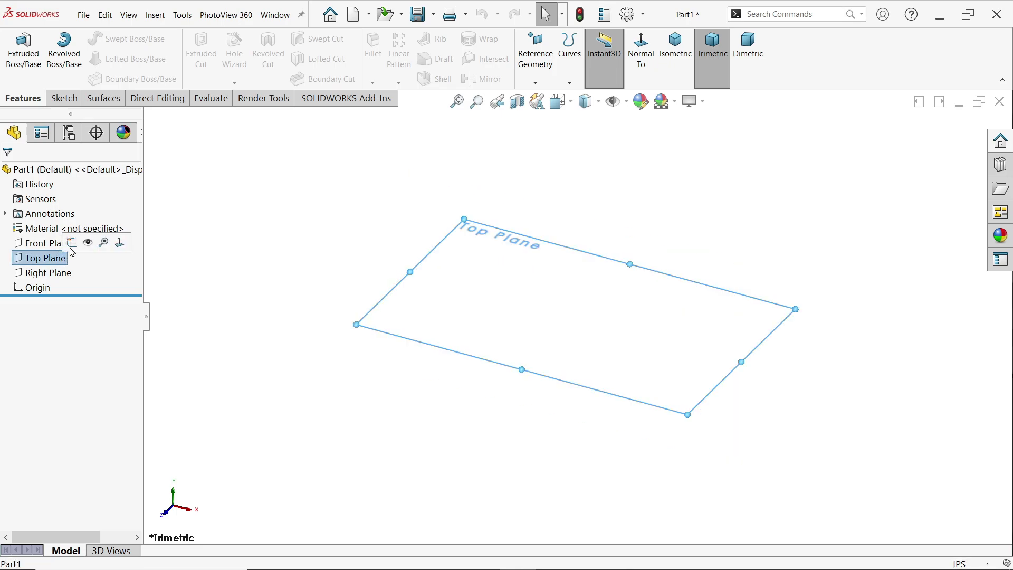
pyautogui.click(74, 241)
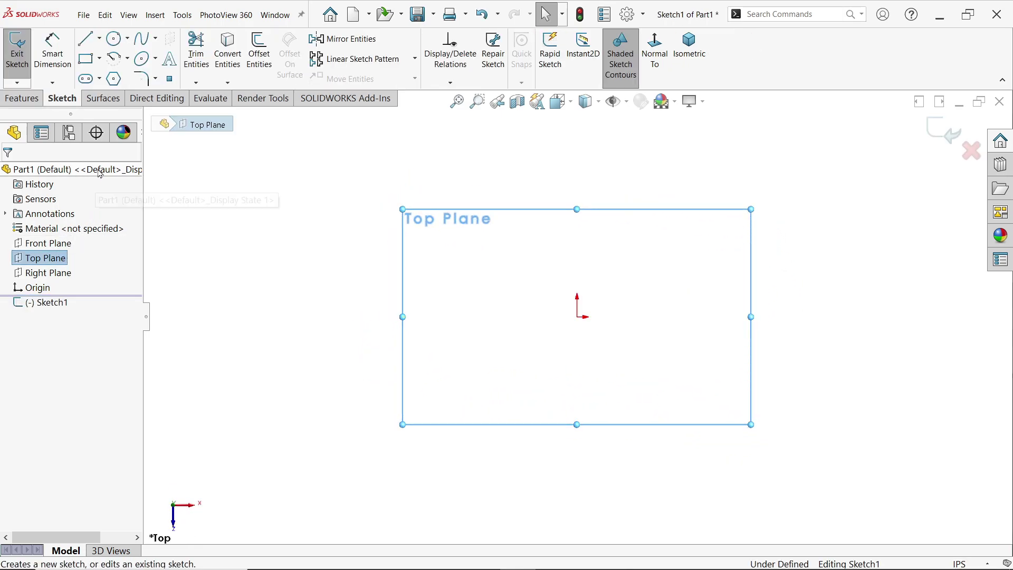
pyautogui.click(114, 38)
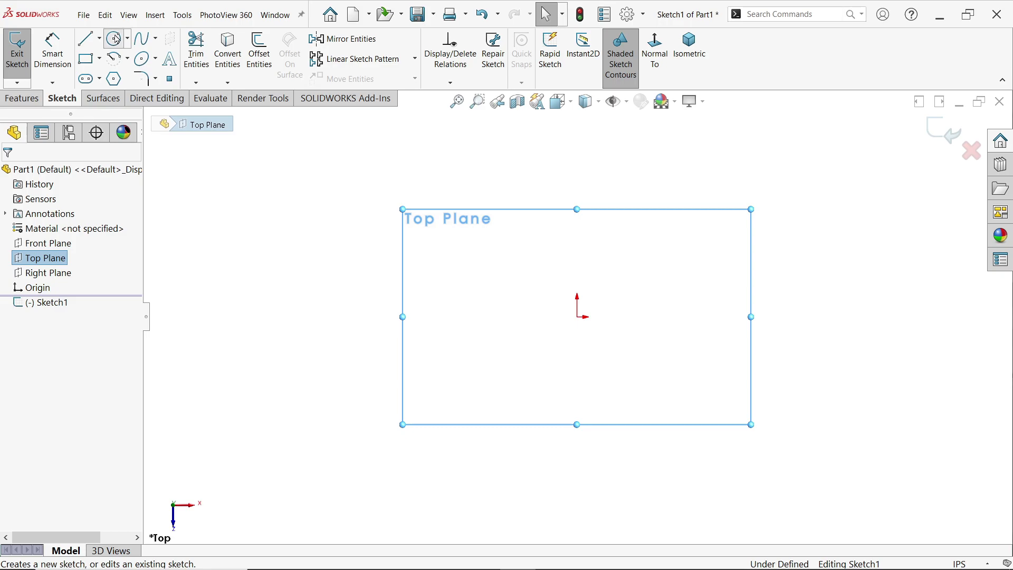
pyautogui.click(579, 316)
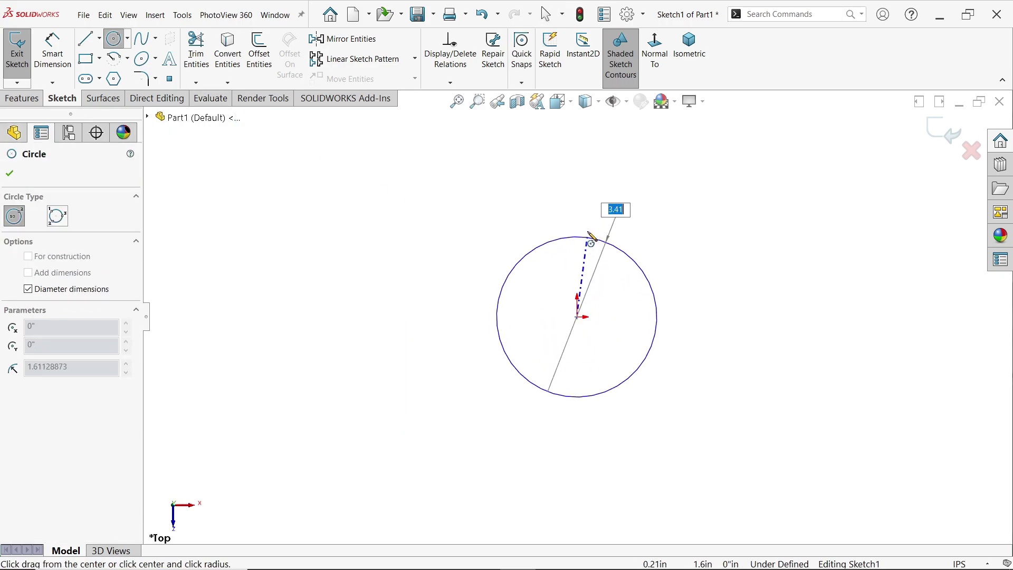
pyautogui.click(597, 211)
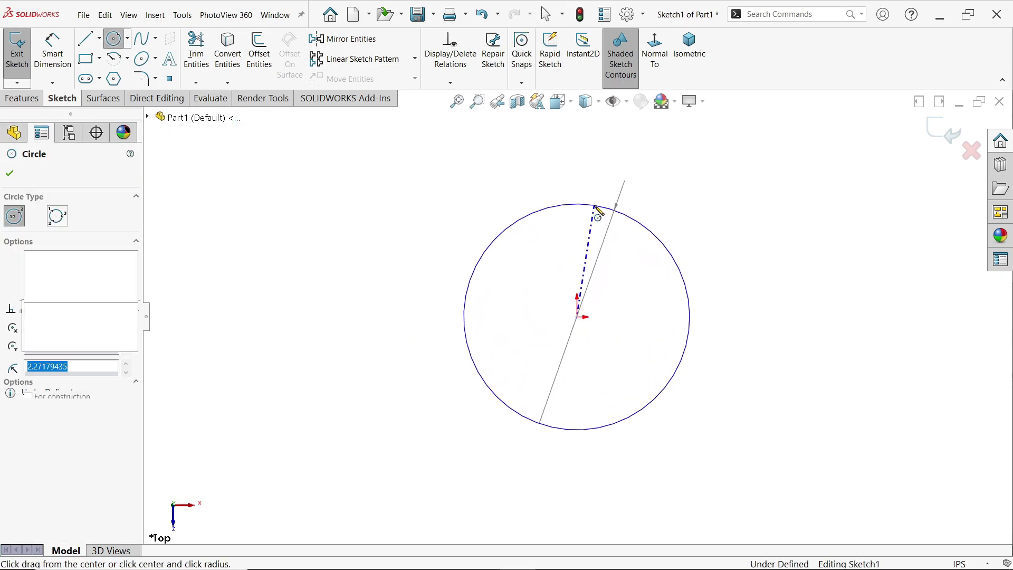
pyautogui.click(578, 317)
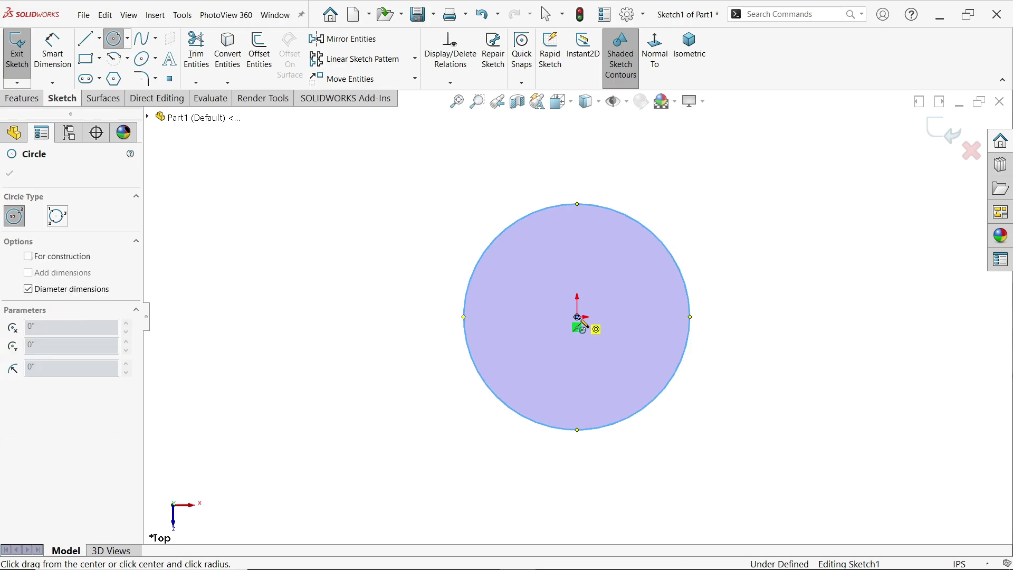
pyautogui.click(603, 257)
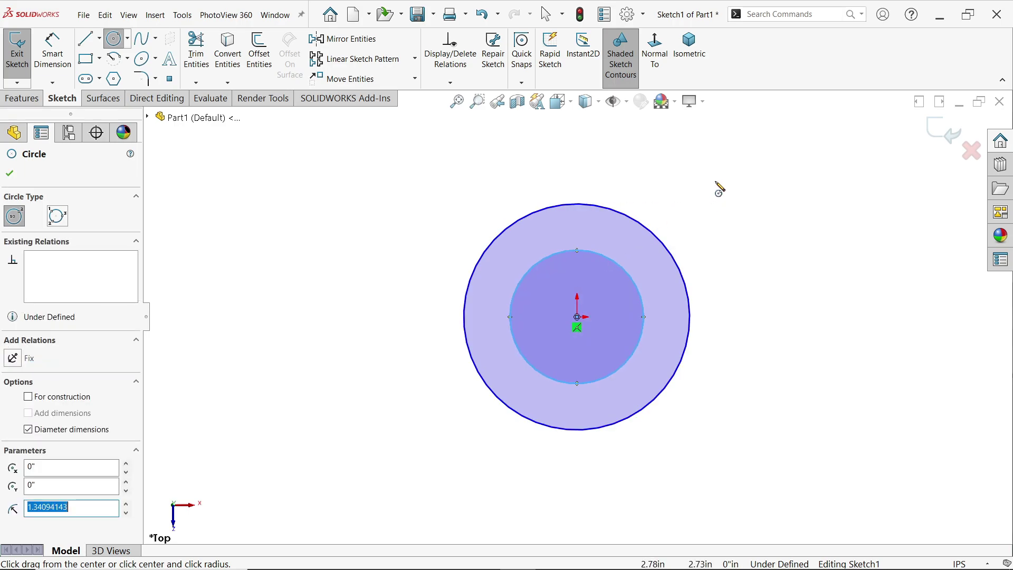
pyautogui.press('Escape')
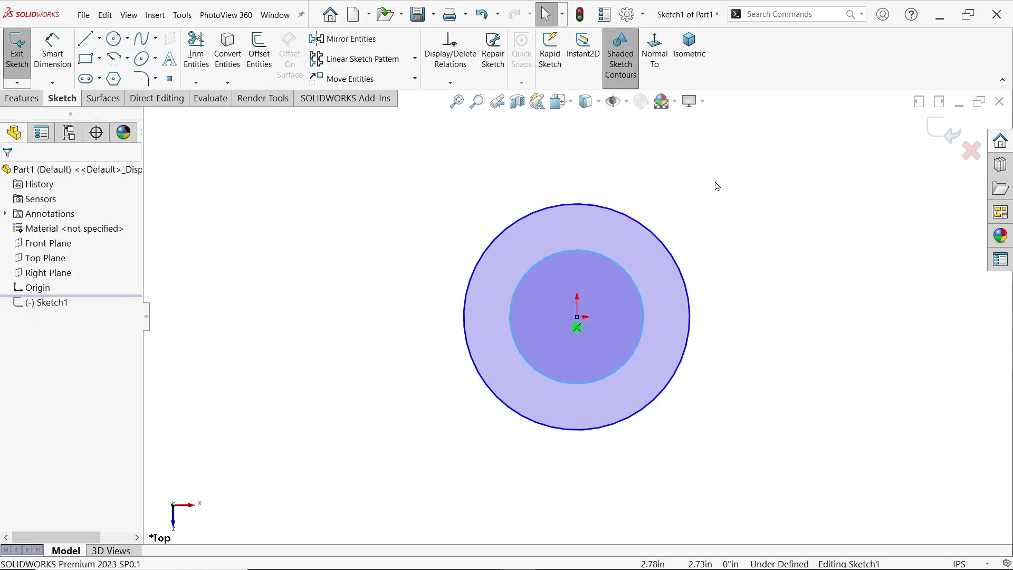
# - Dimension the outer circle's diameter as 0.406 in
pyautogui.click(54, 53)
pyautogui.click(466, 332)
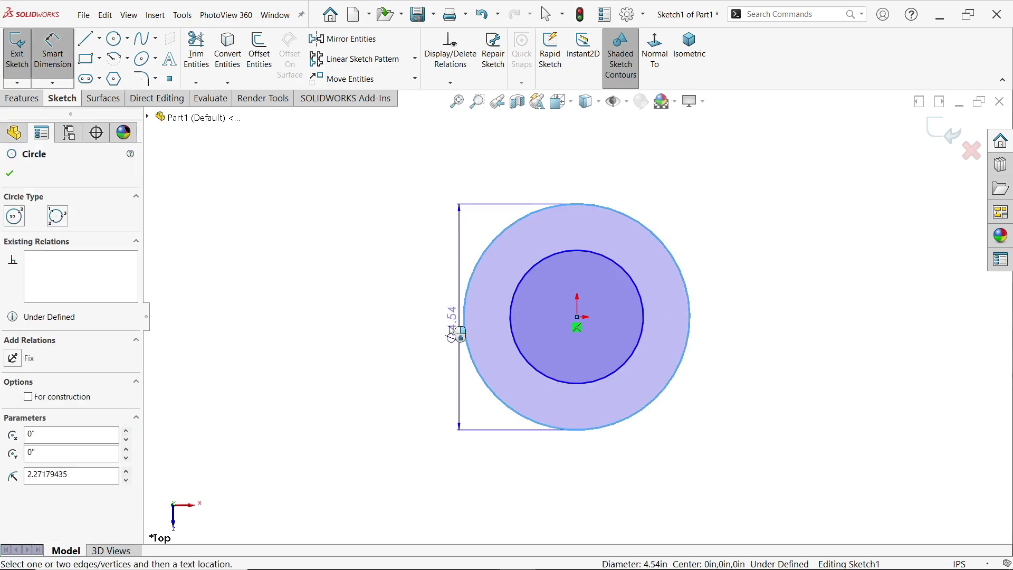
pyautogui.click(415, 320)
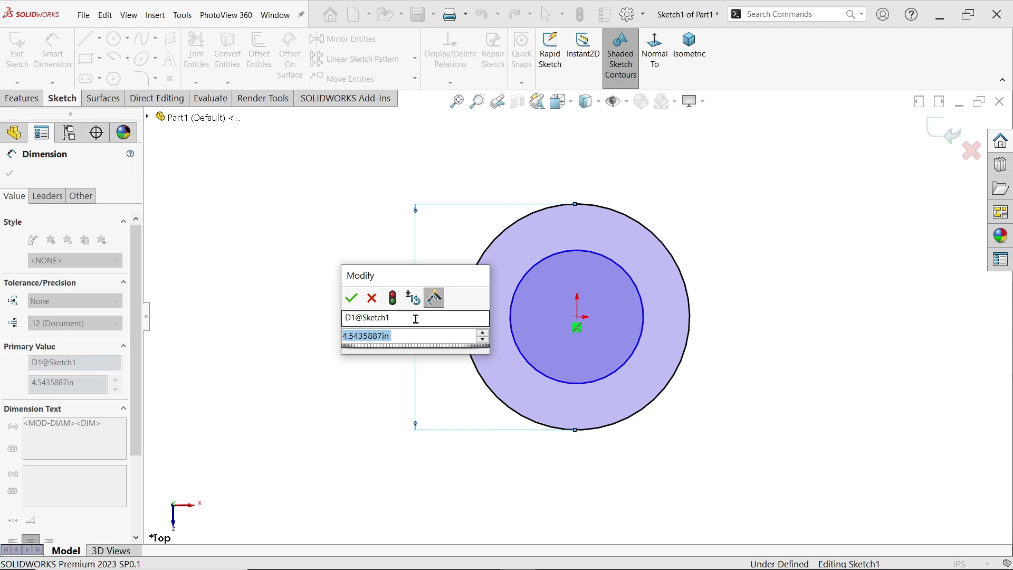
pyautogui.write('0.4')
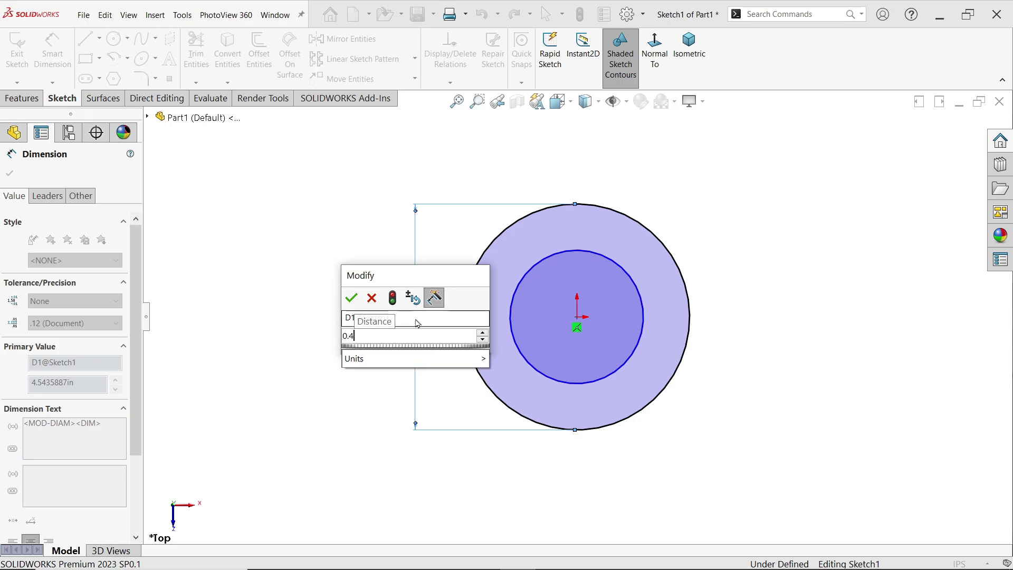
pyautogui.write('06')
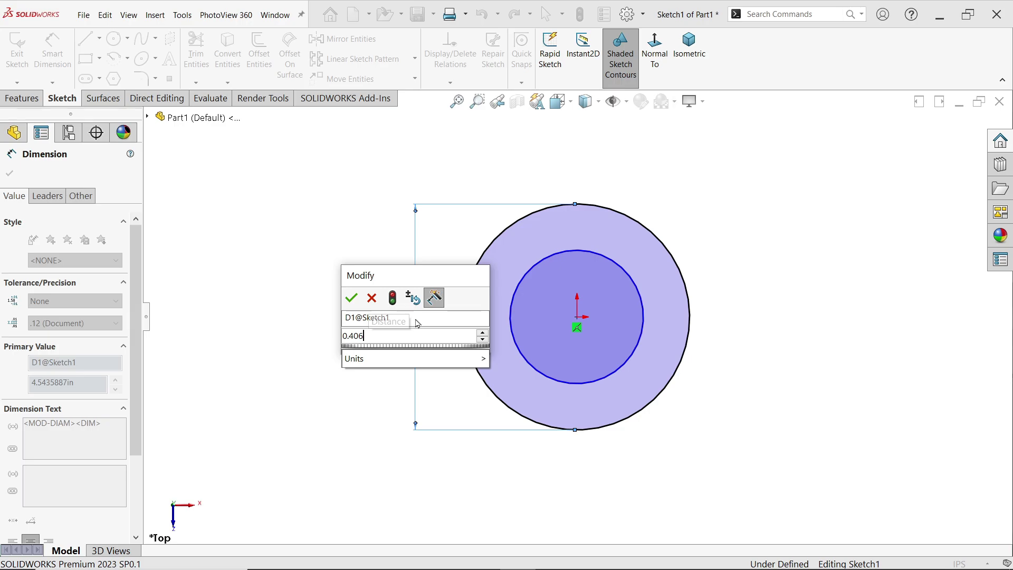
pyautogui.click(349, 300)
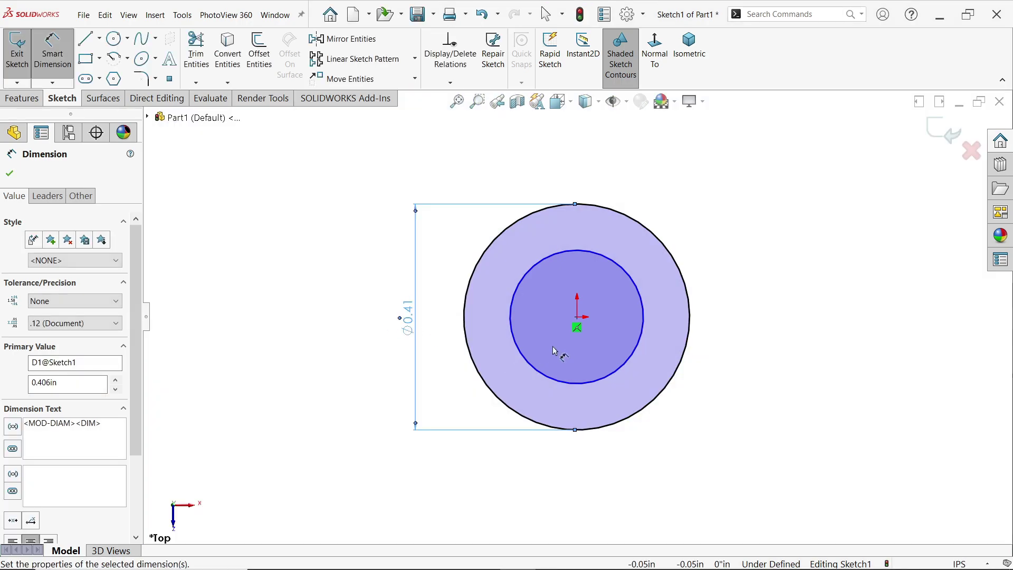
# - Dimension the inner circle's diameter as 0.141 in, fully defining the sketch
pyautogui.click(511, 321)
pyautogui.click(443, 316)
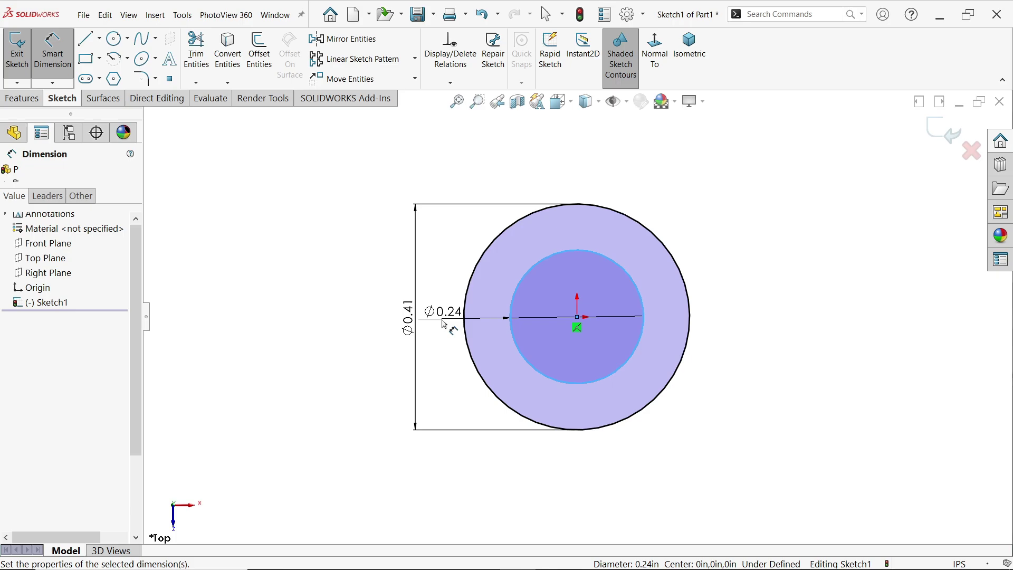
pyautogui.write('0141')
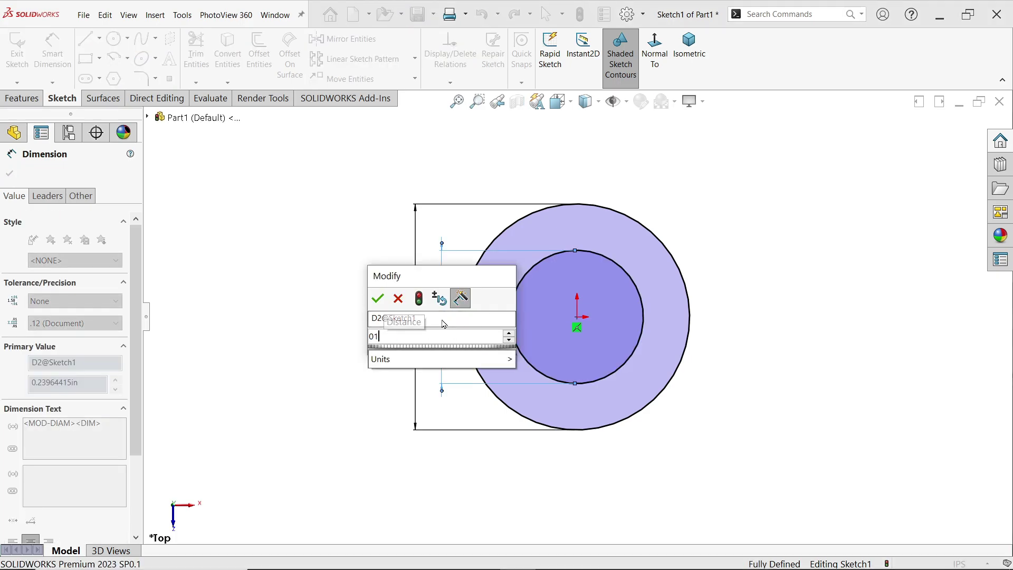
pyautogui.press('BackSpace')
pyautogui.press('BackSpace')
pyautogui.press('BackSpace')
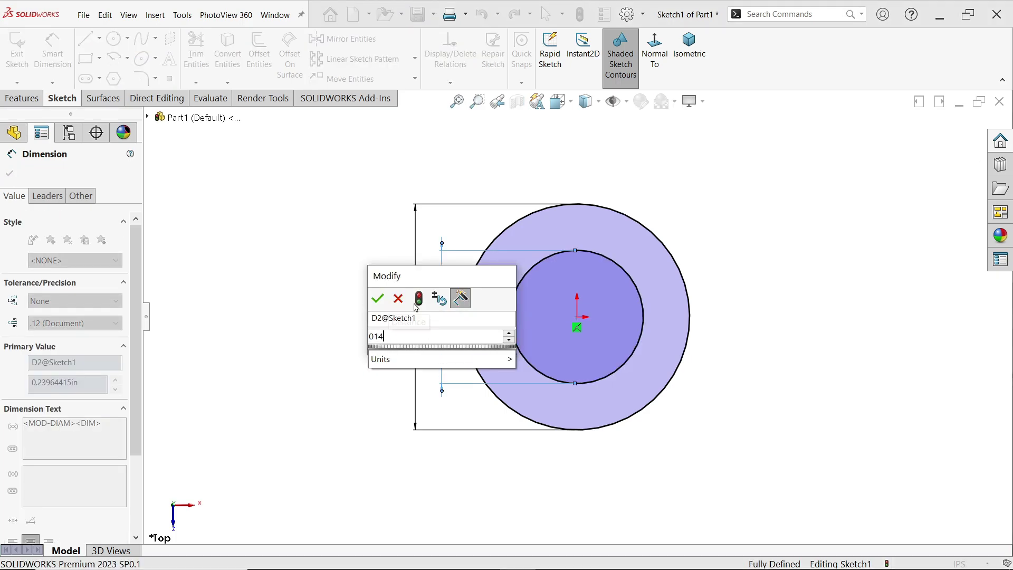
pyautogui.write('.141')
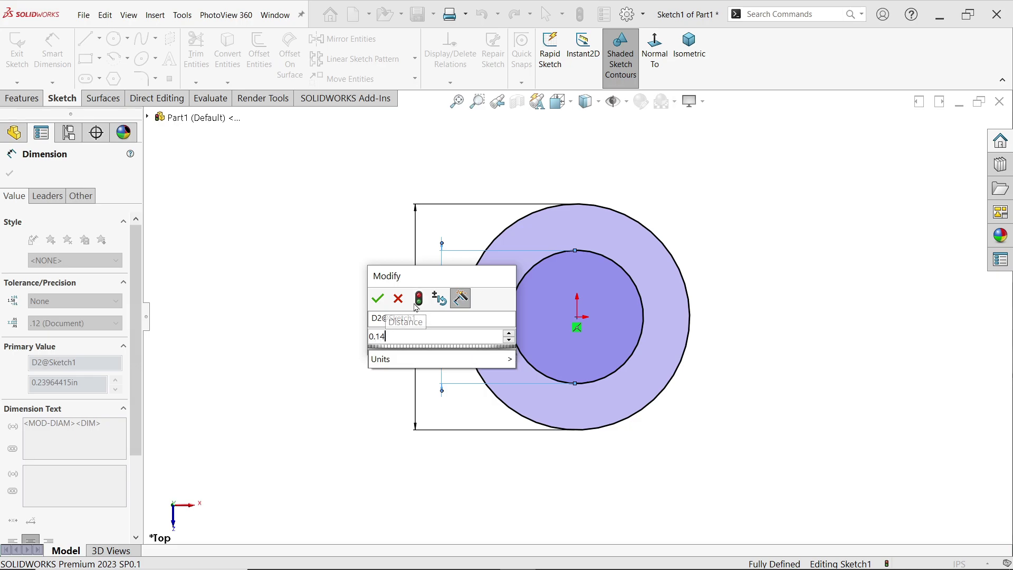
pyautogui.click(377, 299)
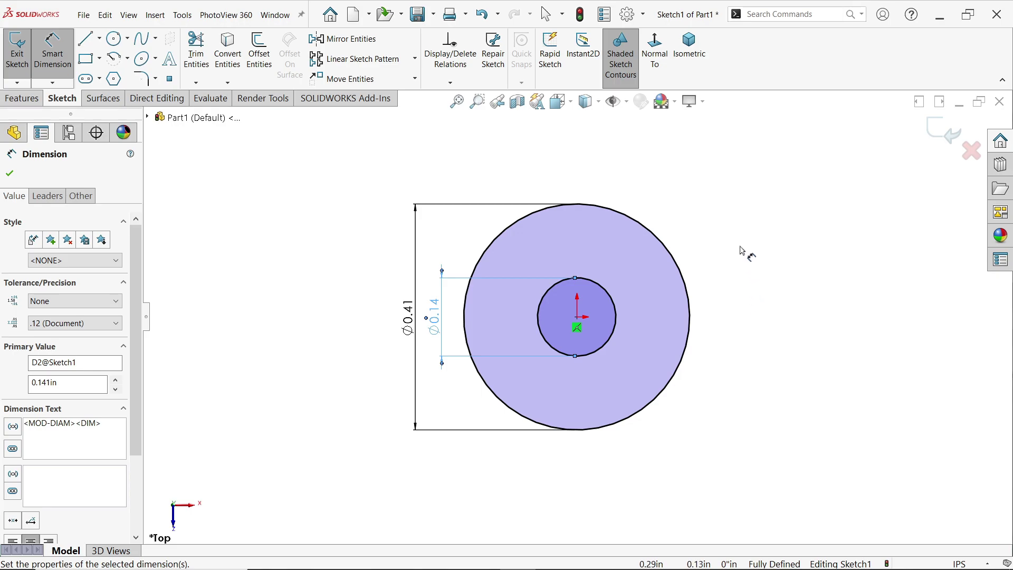
pyautogui.press('Escape')
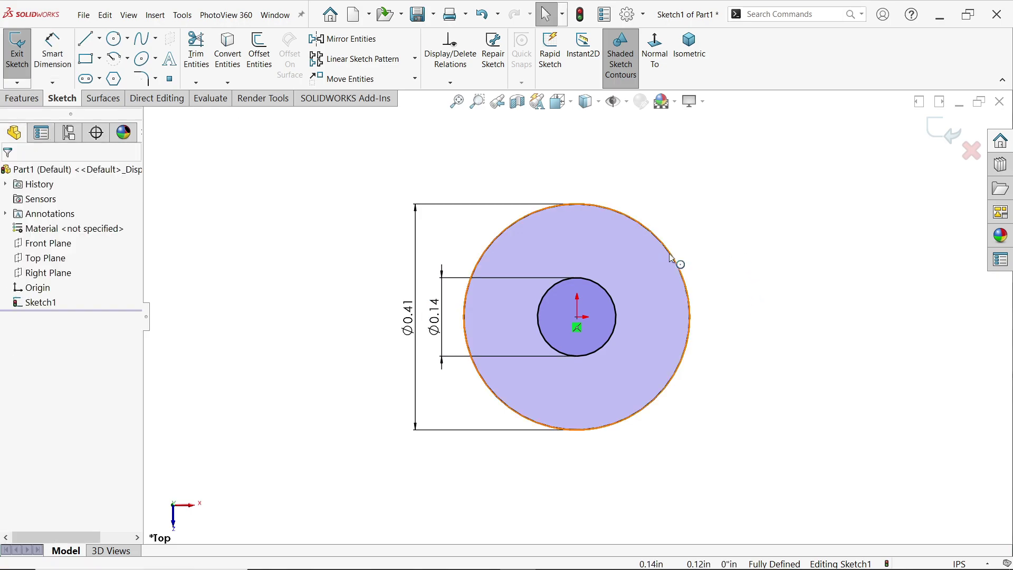
# - Extrude the washer sketch Blind to a depth of 0.045 in as Boss-Extrude1
pyautogui.click(33, 100)
pyautogui.click(27, 59)
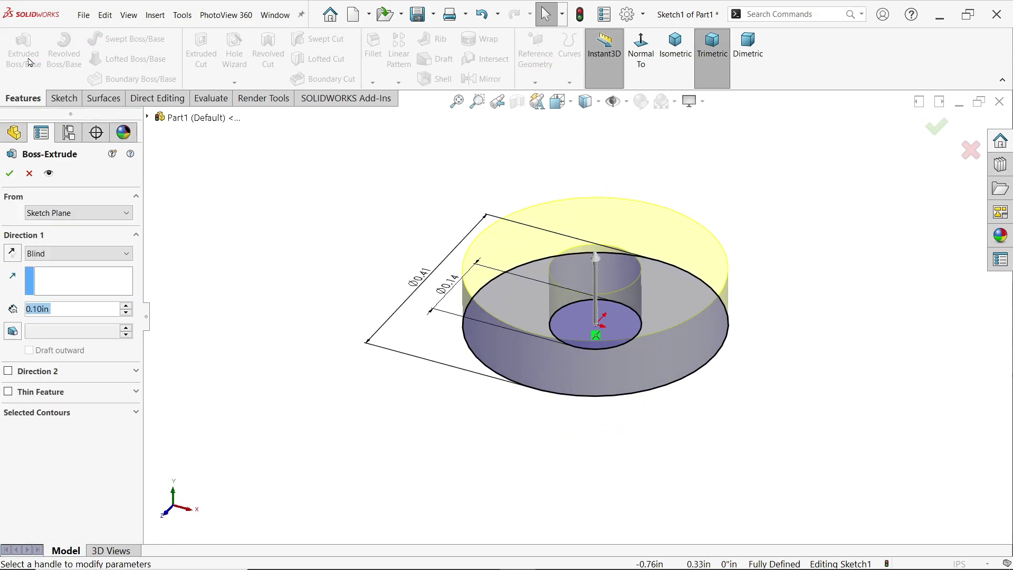
pyautogui.scroll(-1, 489, 280)
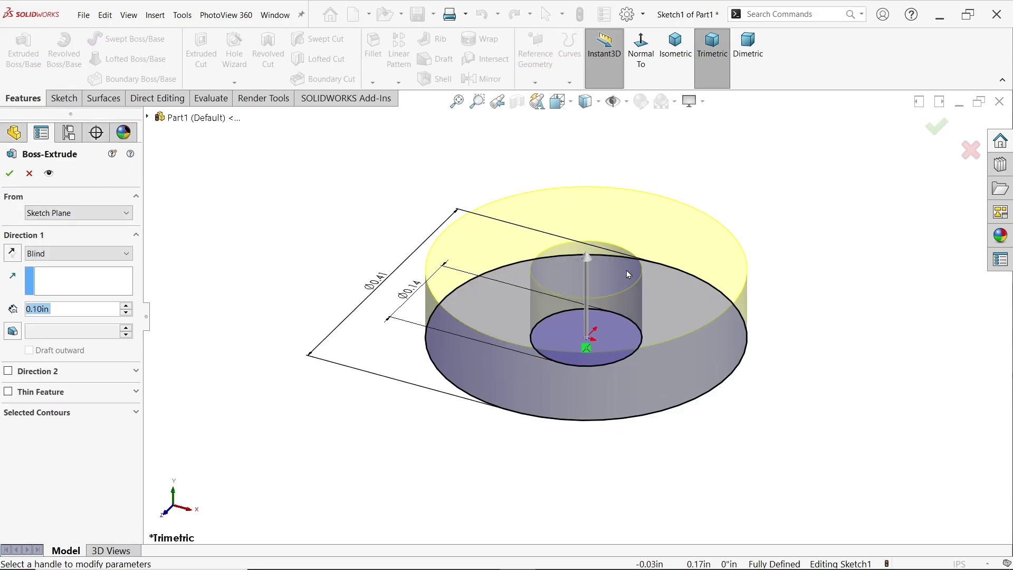
pyautogui.click(50, 256)
pyautogui.click(53, 266)
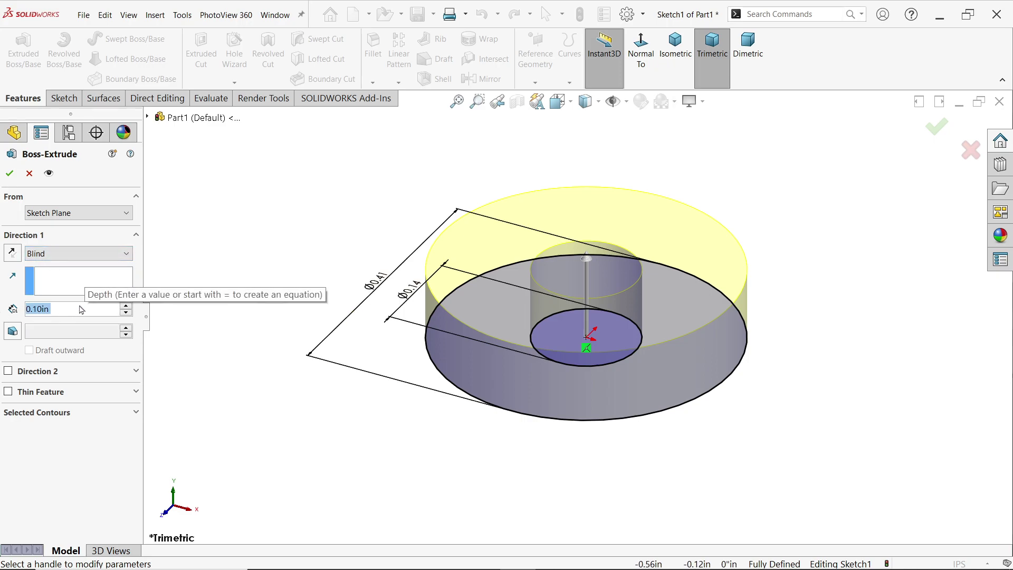
pyautogui.write('0')
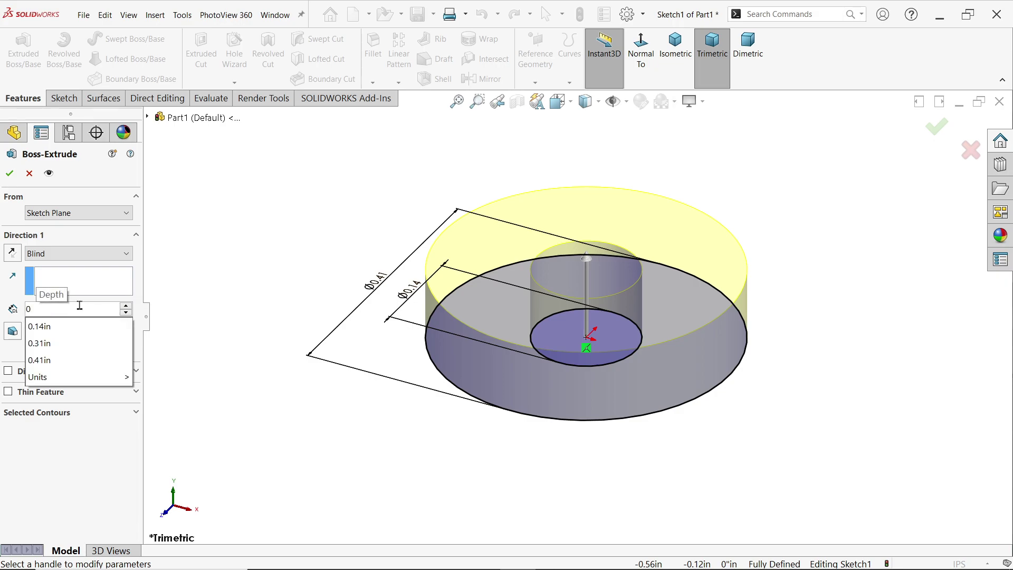
pyautogui.write('.0')
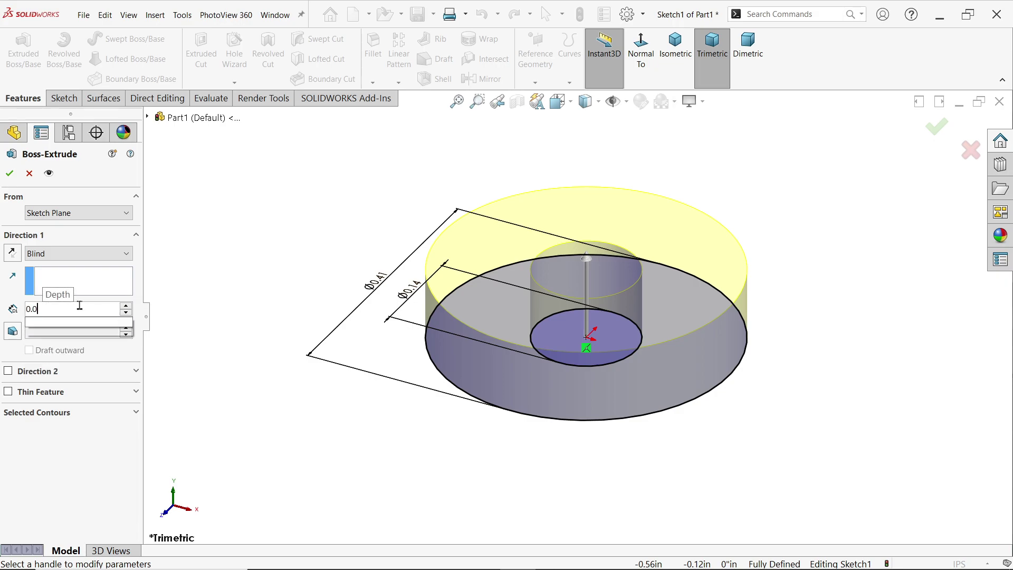
pyautogui.write('45')
pyautogui.press('Return')
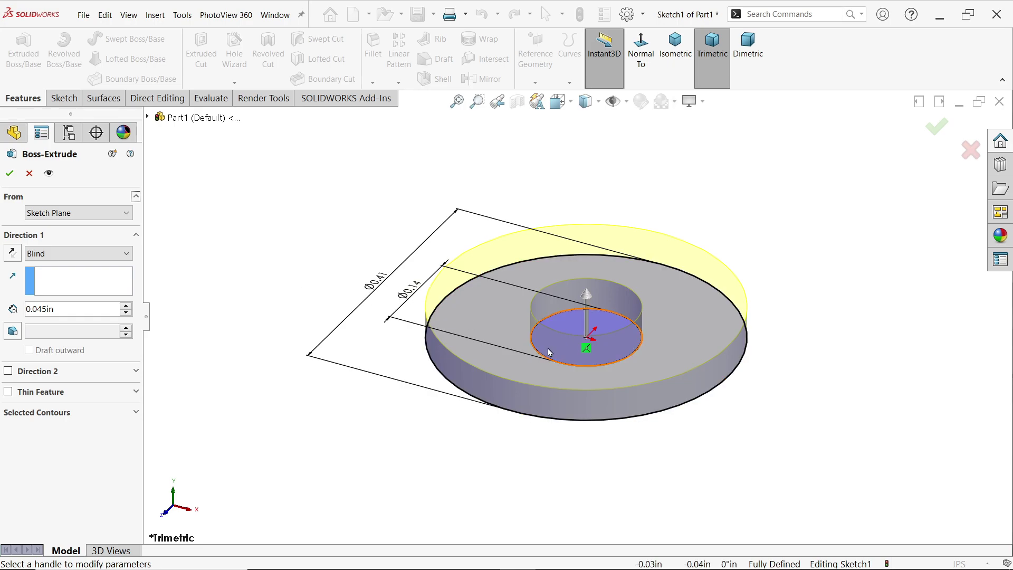
pyautogui.click(10, 172)
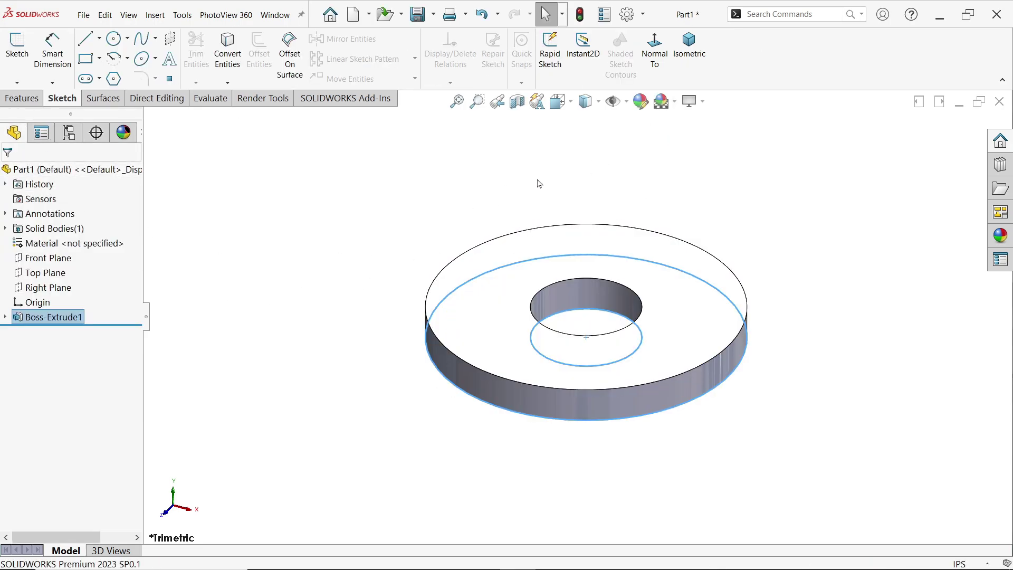
# - Fillet the edges of the washer's top and bottom faces with a 0.005 in radius
pyautogui.click(24, 99)
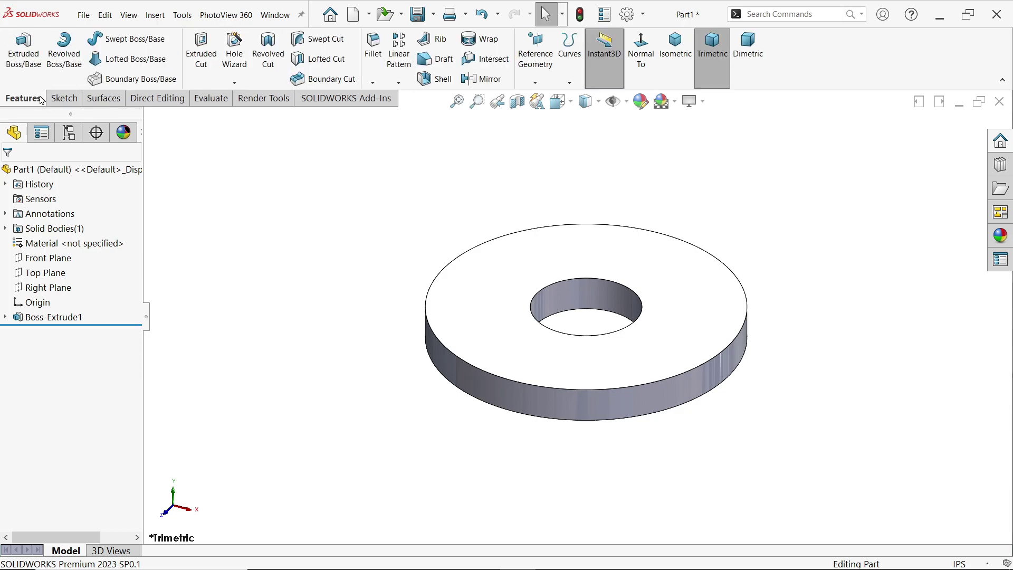
pyautogui.click(373, 50)
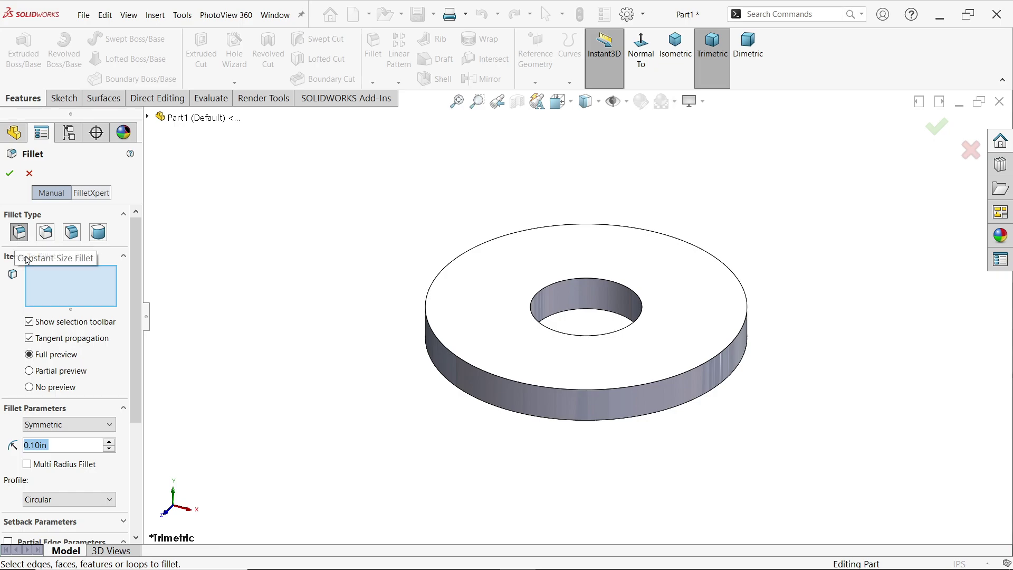
pyautogui.click(520, 339)
pyautogui.moveTo(636, 478); pyautogui.dragTo(517, 317, button='middle')
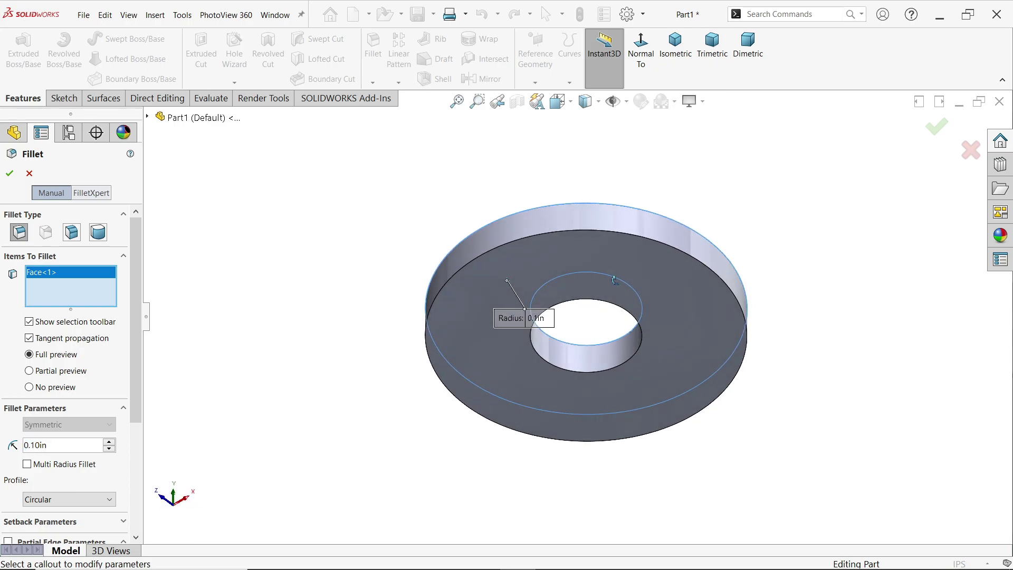
pyautogui.click(499, 297)
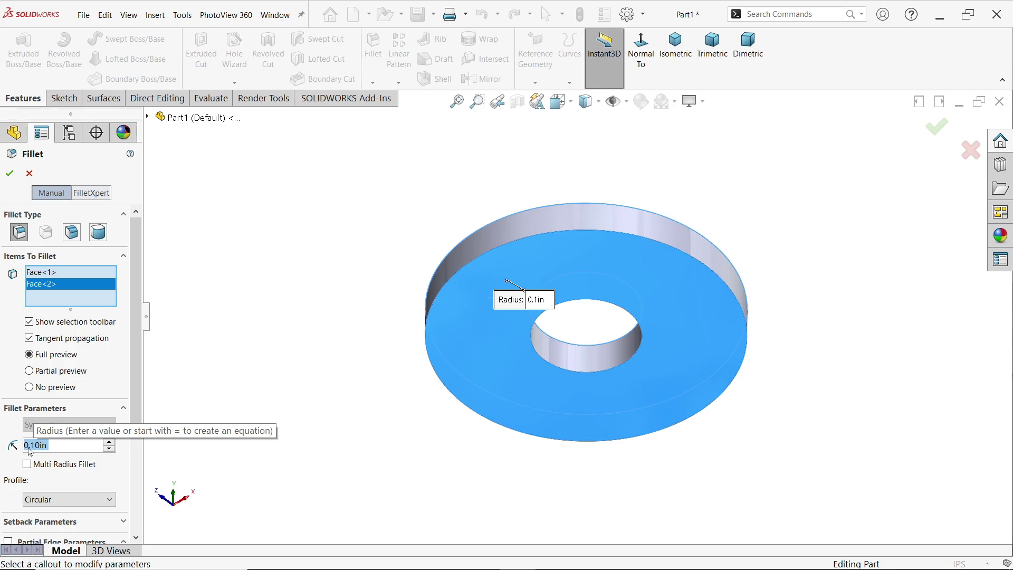
pyautogui.write('0.0')
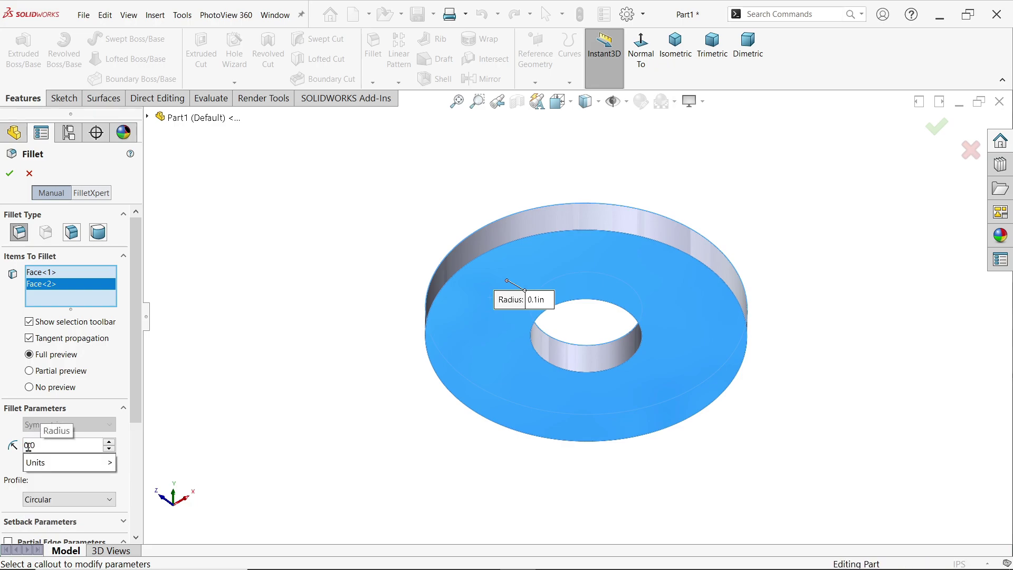
pyautogui.write('05')
pyautogui.press('Return')
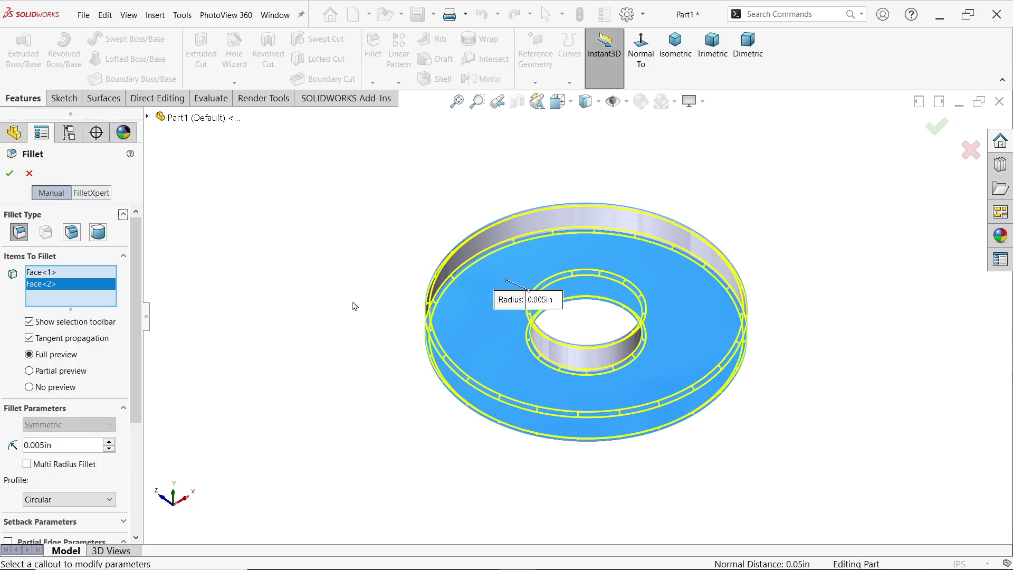
pyautogui.hotkey('ctrl', '7')
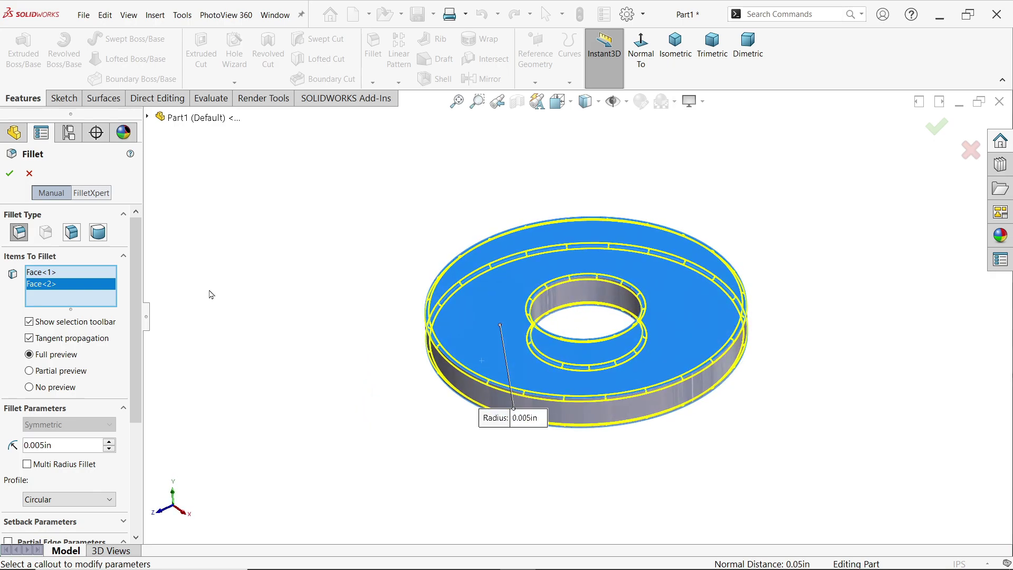
pyautogui.click(9, 173)
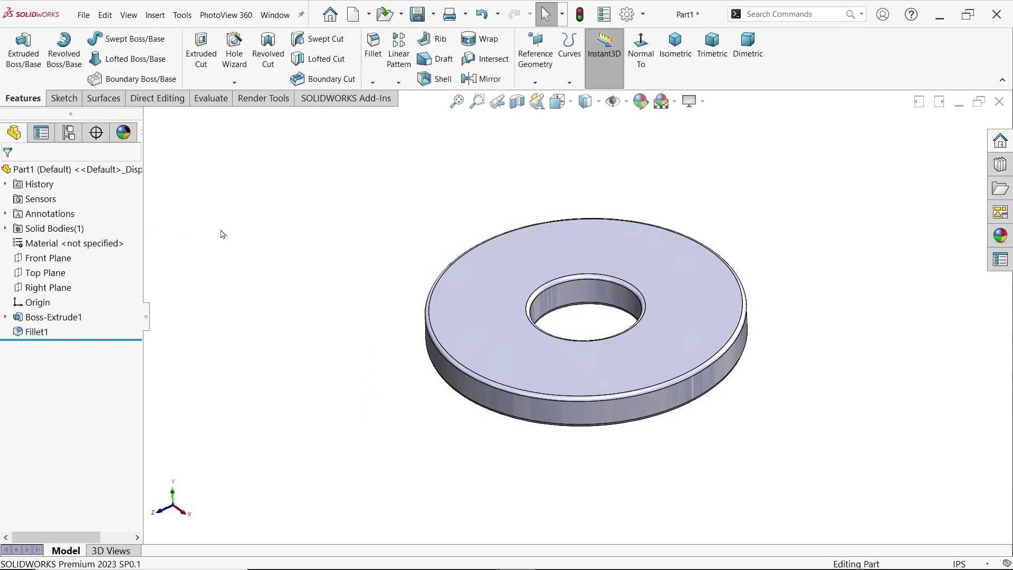
# - Assign AISI 1020 steel from the material library to the washer part
pyautogui.rightClick(68, 249)
pyautogui.click(111, 255)
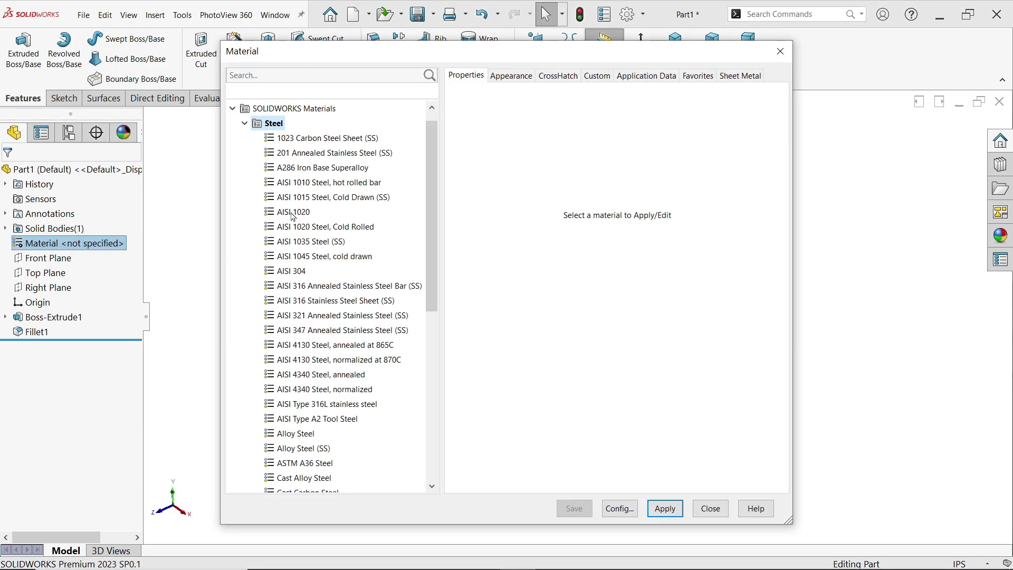
pyautogui.click(294, 213)
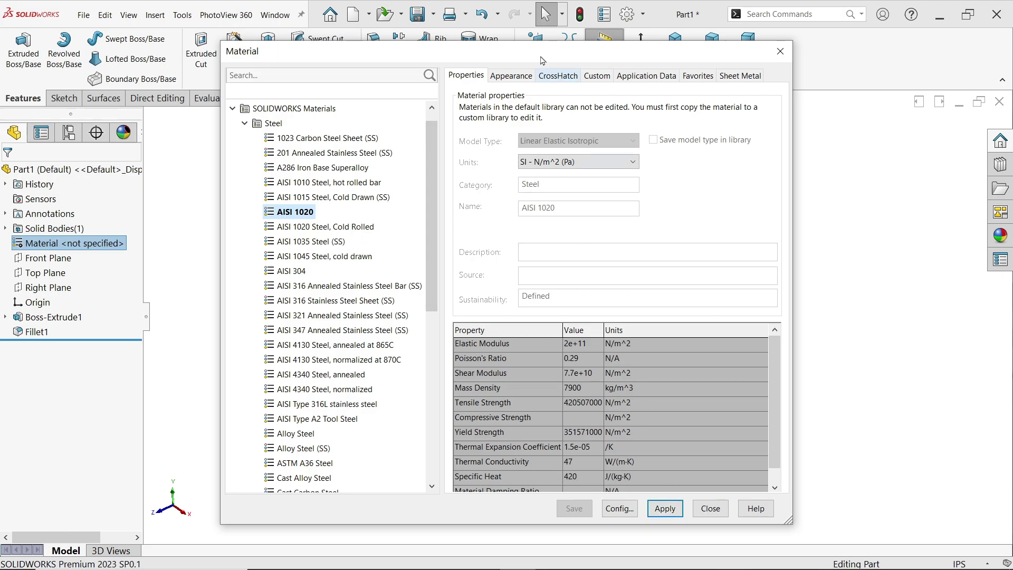
pyautogui.moveTo(600, 59); pyautogui.dragTo(323, 30)
pyautogui.click(385, 477)
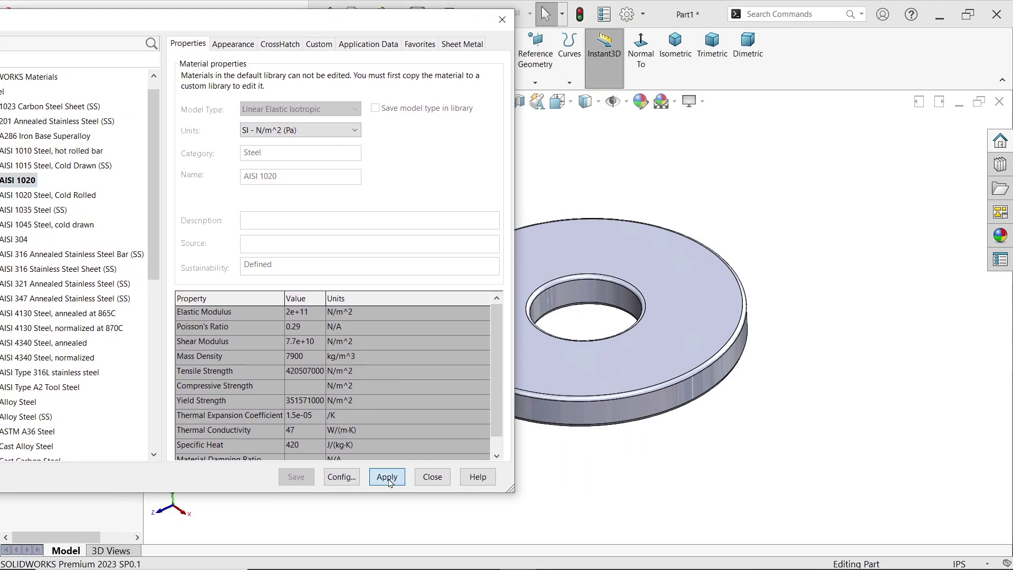
pyautogui.click(432, 477)
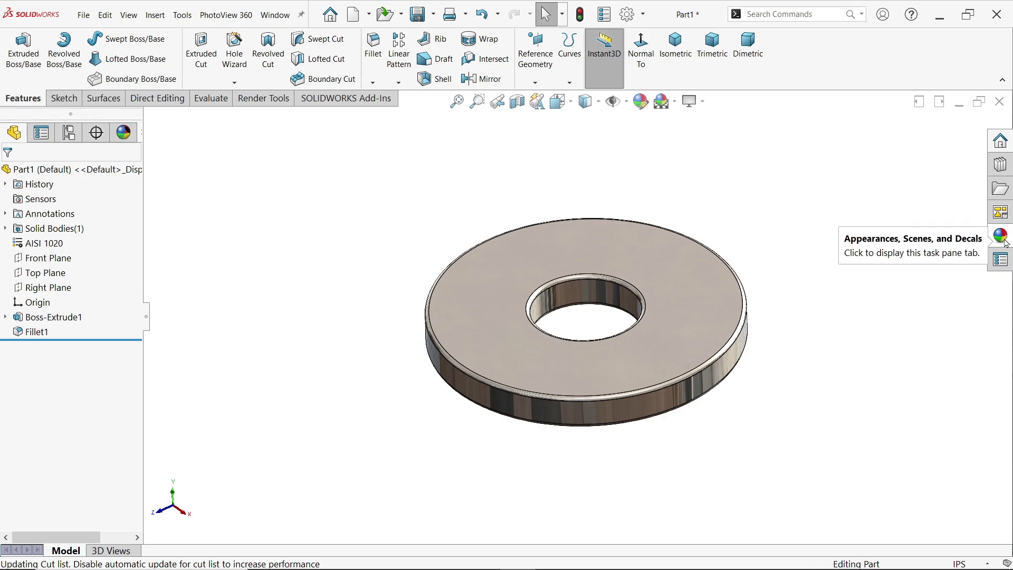
# - Apply a plain colour appearance to the washer and change it to a copper peach swatch
pyautogui.click(1005, 239)
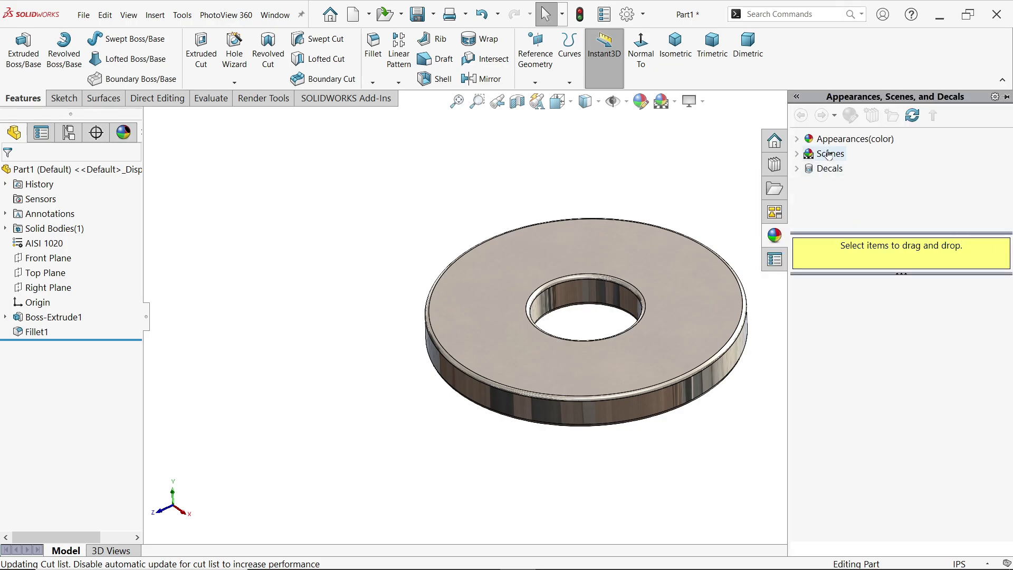
pyautogui.click(839, 139)
pyautogui.moveTo(835, 346)
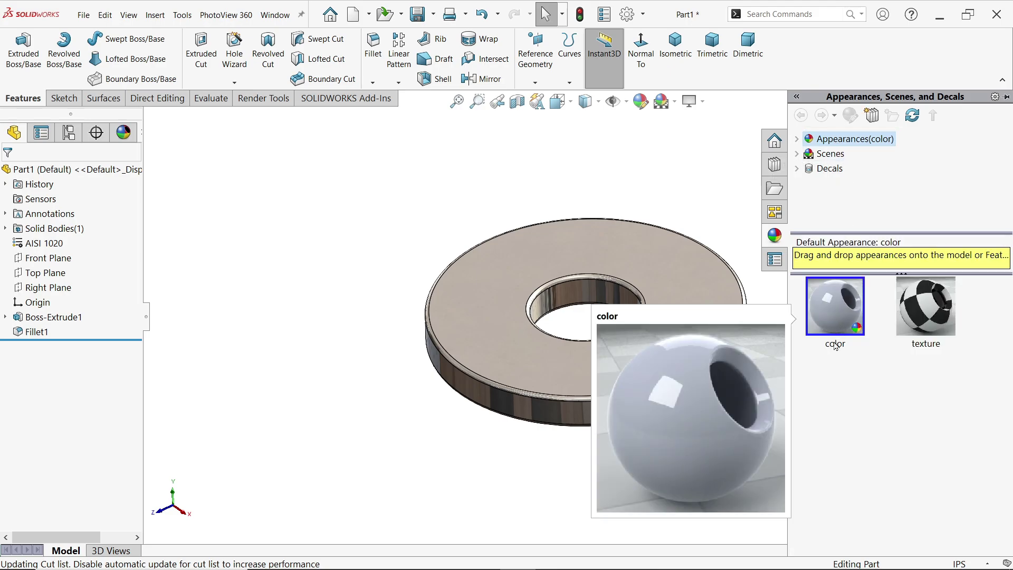
pyautogui.doubleClick(843, 312)
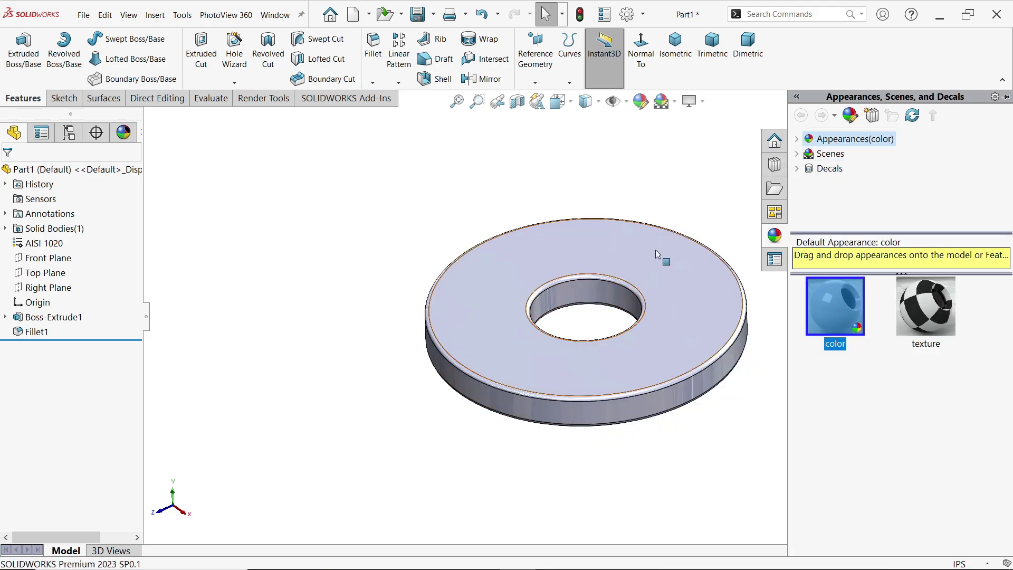
pyautogui.click(643, 102)
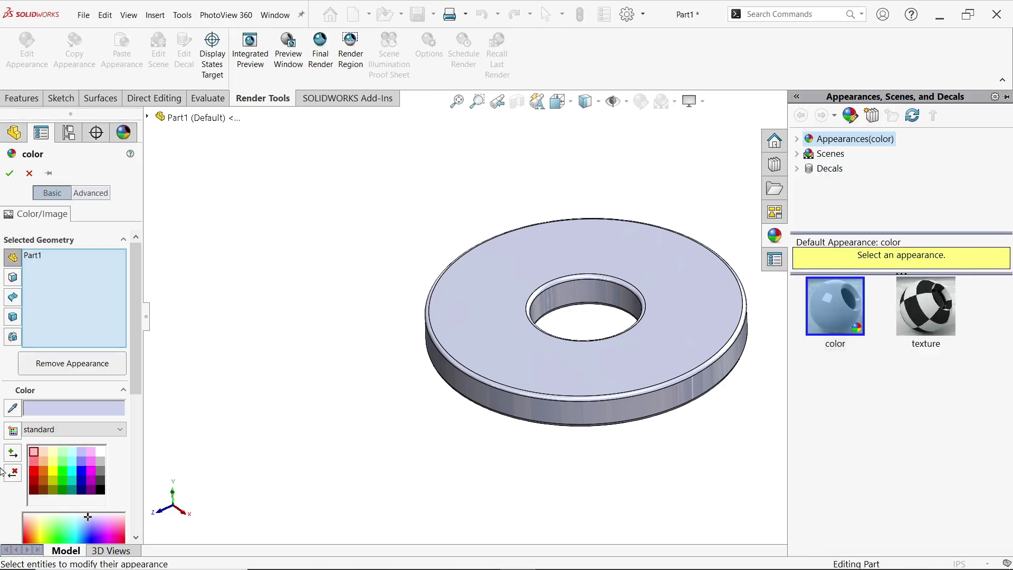
pyautogui.click(43, 463)
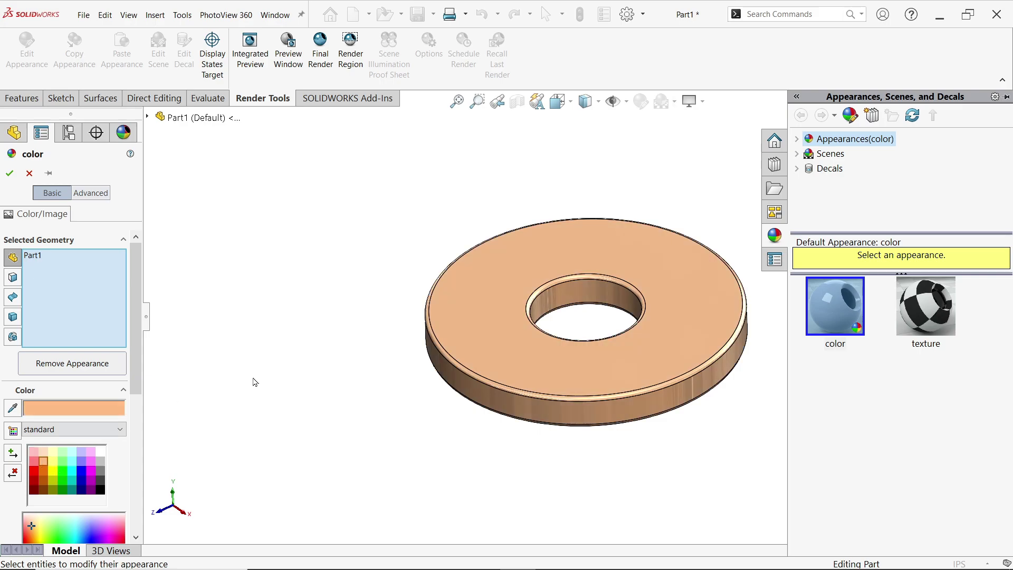
pyautogui.click(9, 173)
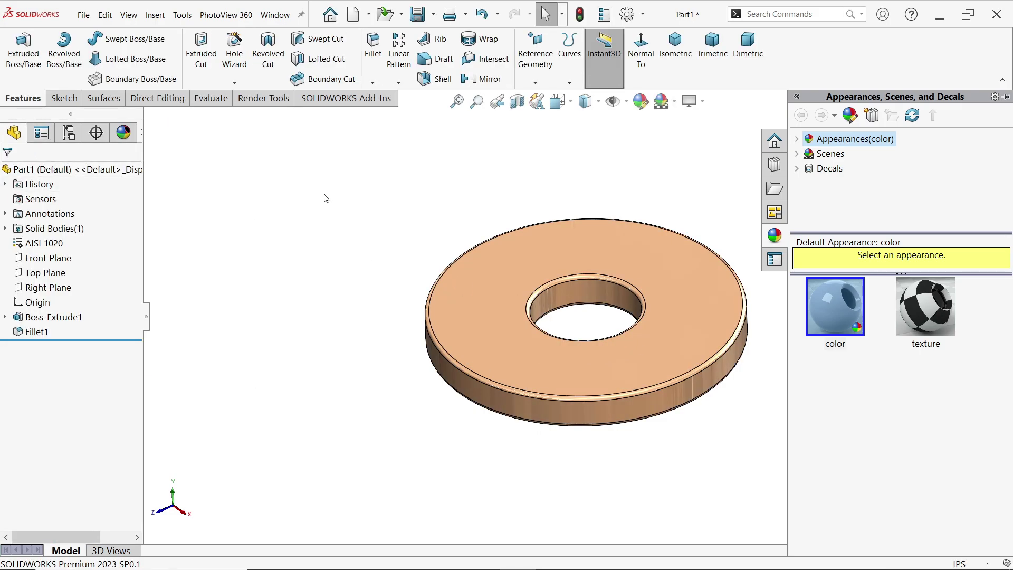
# - Save the part as 7.WASHER in the Desktop's Wobbler Steam Engine folder
pyautogui.click(418, 15)
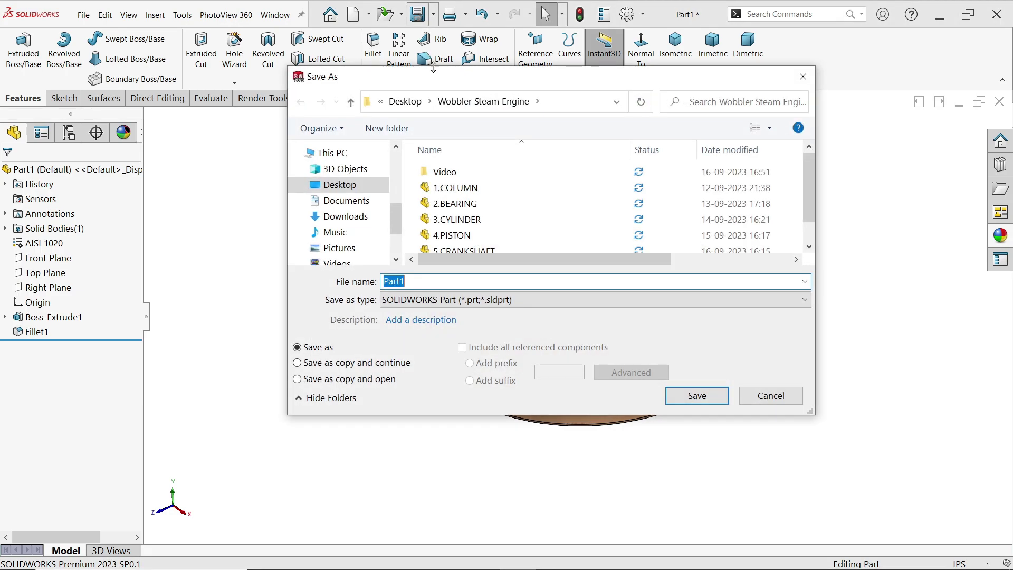
pyautogui.click(364, 189)
pyautogui.moveTo(808, 169); pyautogui.dragTo(805, 215)
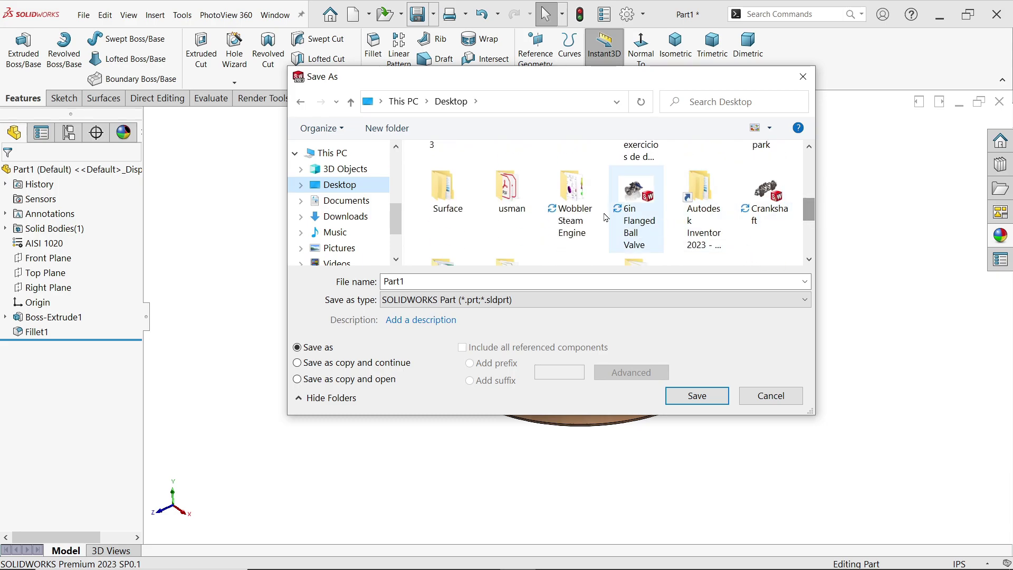
pyautogui.doubleClick(571, 203)
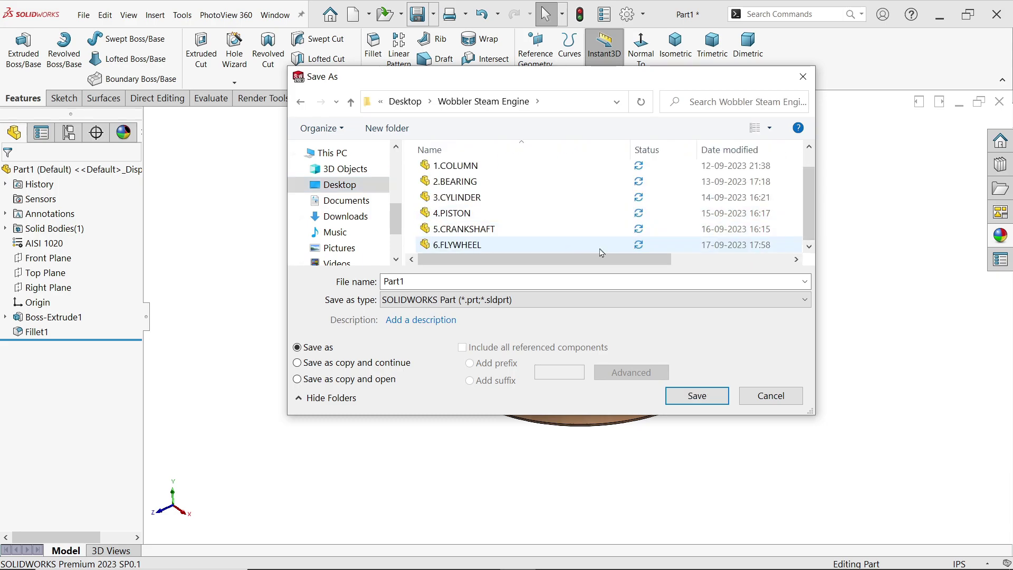
pyautogui.doubleClick(499, 283)
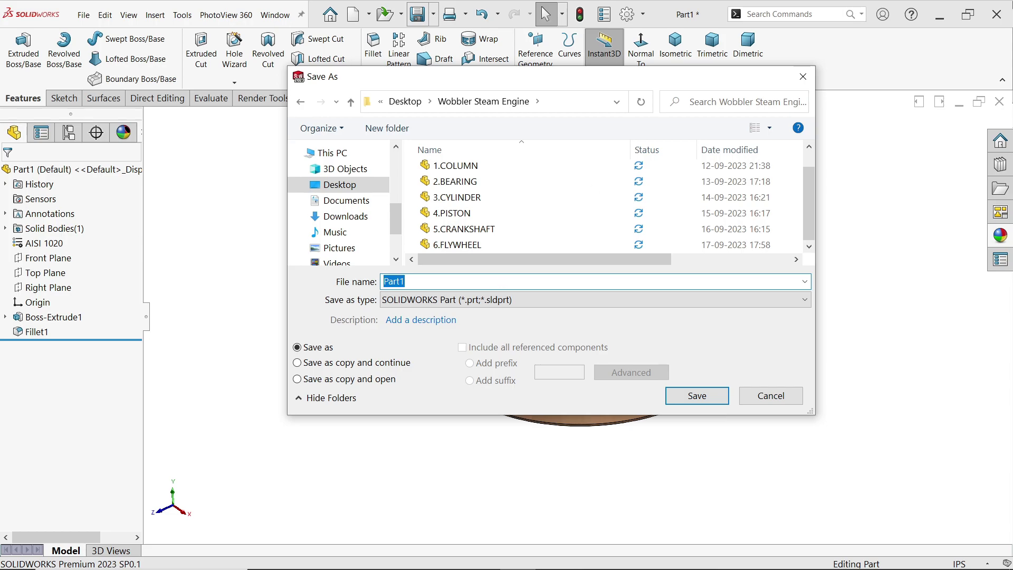
pyautogui.write('7.WASHER')
pyautogui.click(700, 395)
pyautogui.moveTo(873, 356); pyautogui.dragTo(762, 330, button='middle')
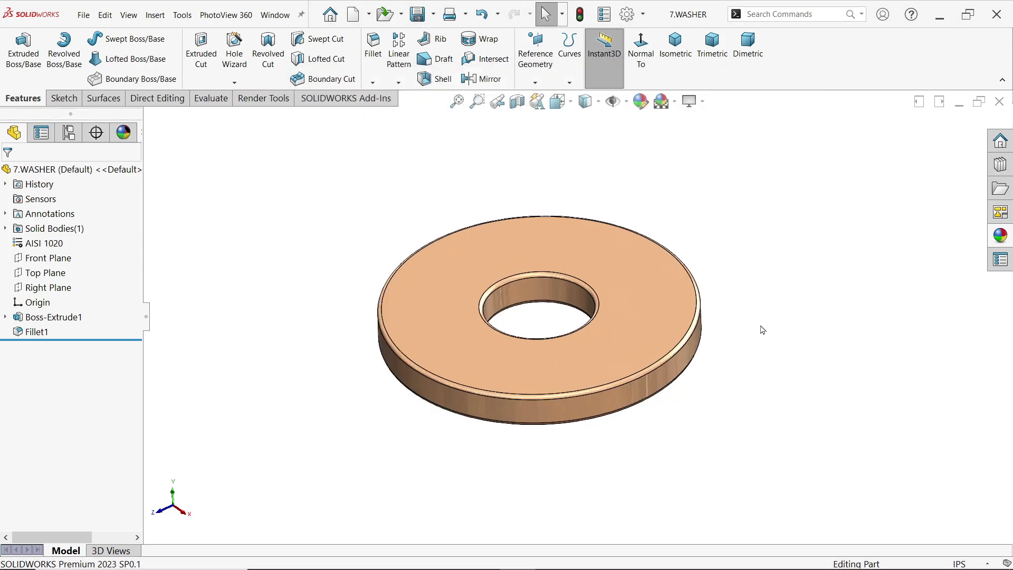